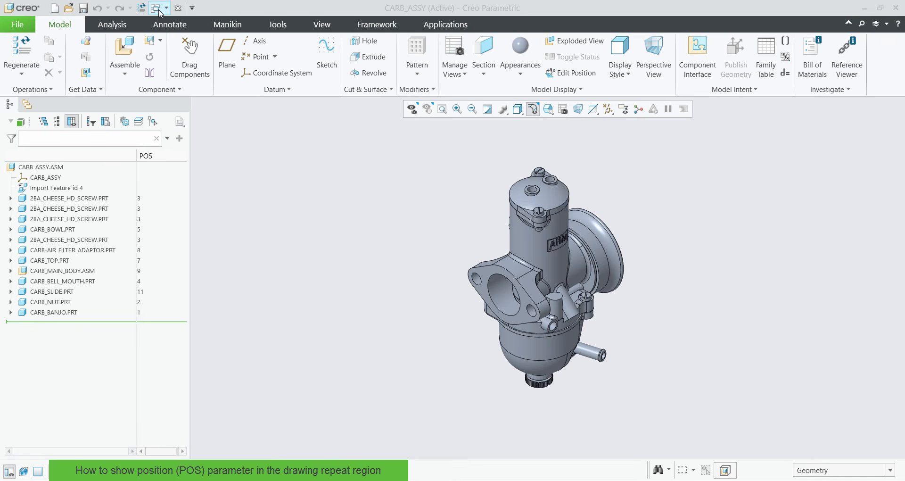
- Switch to the CARB_ASSY drawing window
click(163, 9)
click(178, 46)
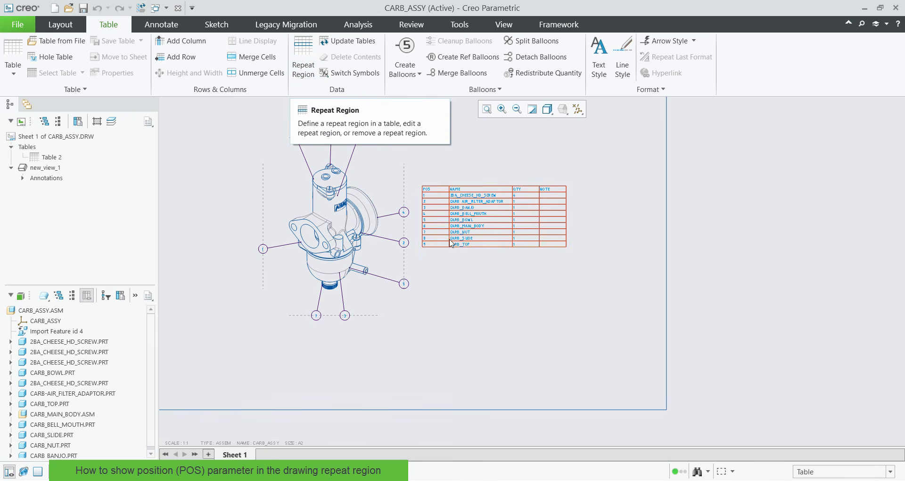
scroll(436, 175, down, 2)
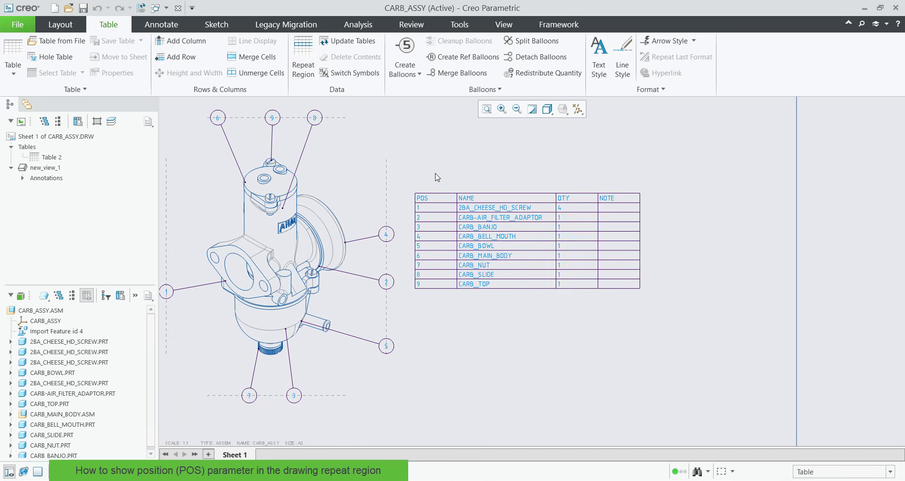
- Switch the parts table to its report symbols for inspection and return it to the displayed values
click(354, 80)
scroll(415, 184, down, 2)
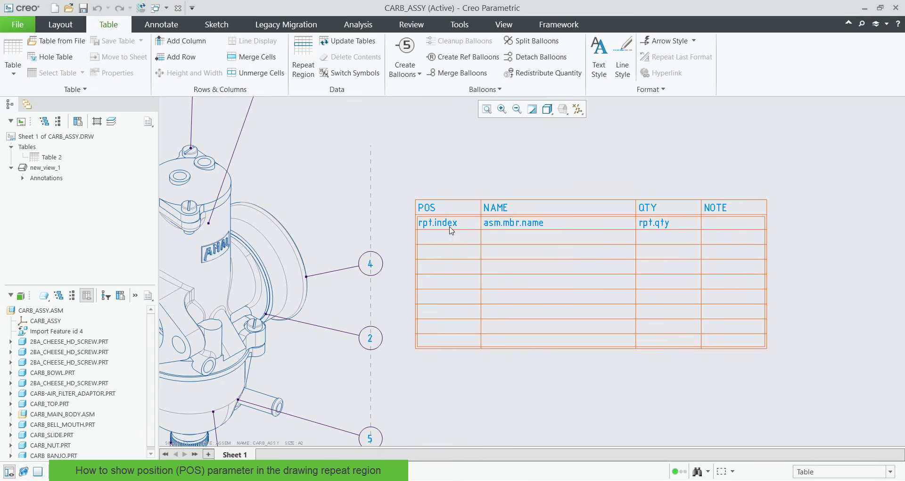
scroll(451, 230, up, 2)
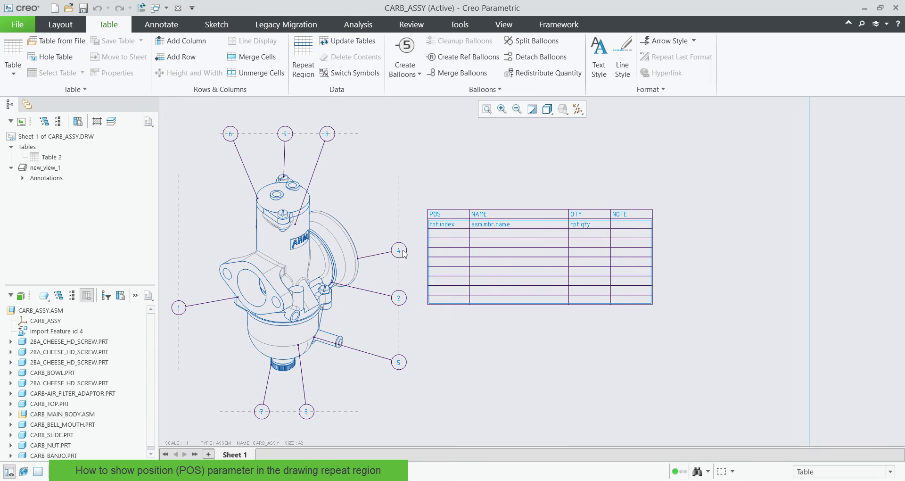
click(357, 79)
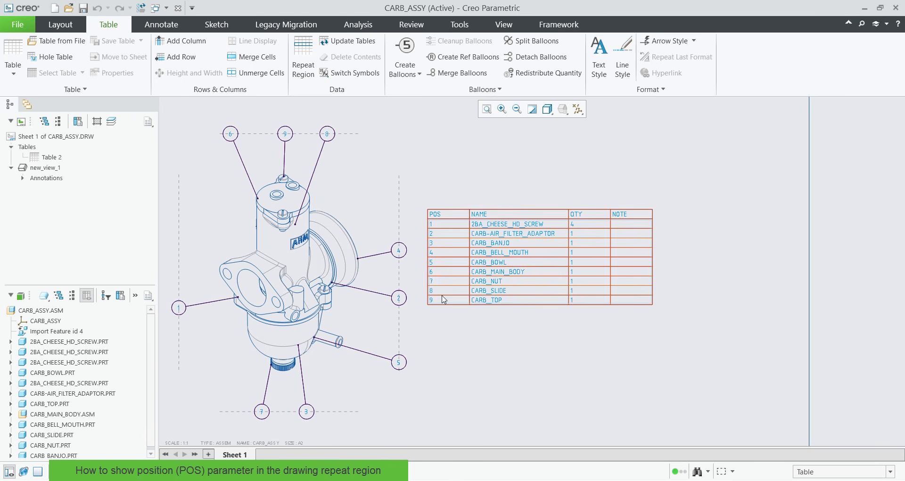
- Look through the available repeat region options for the drawing table and close them without changes
click(302, 59)
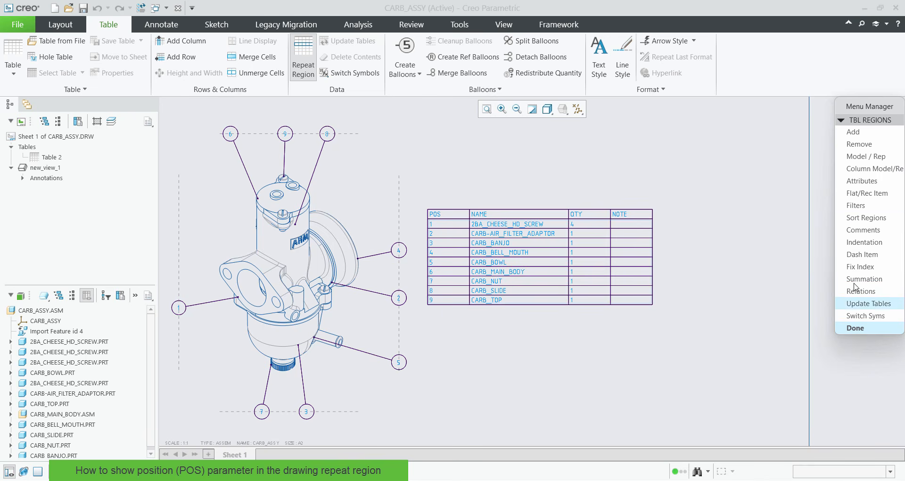
click(855, 328)
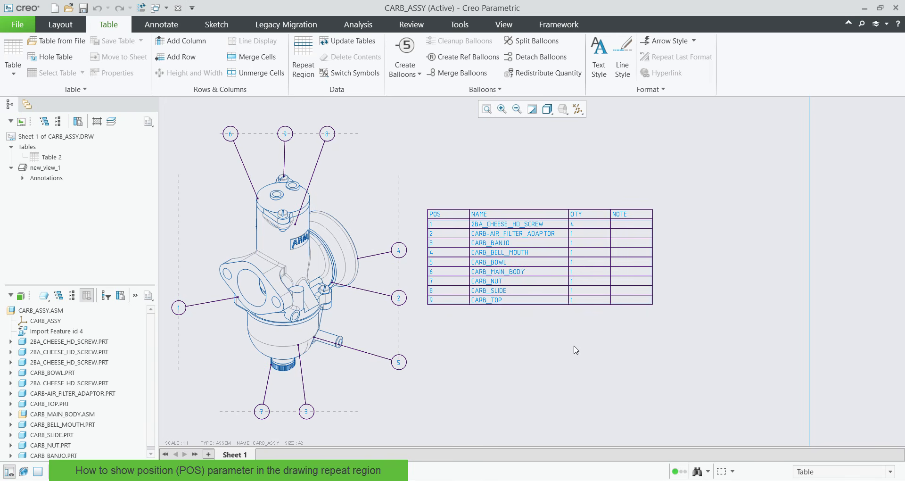
scroll(576, 319, up, 3)
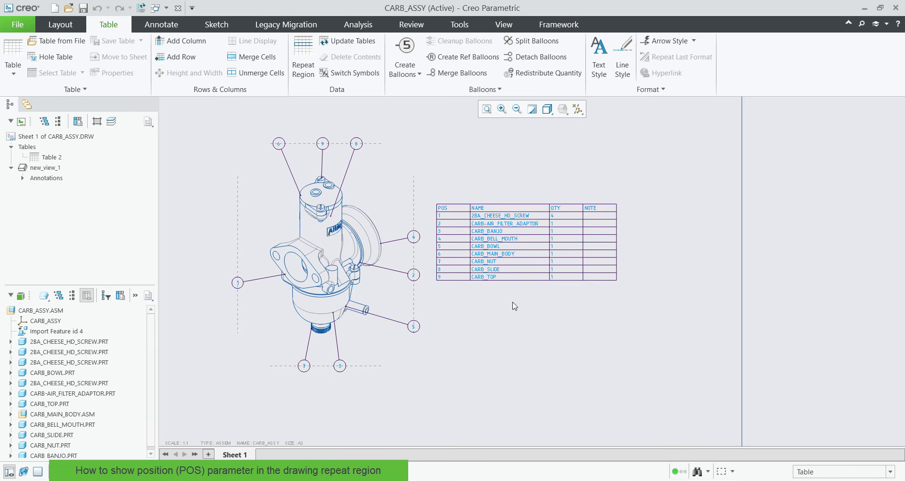
scroll(514, 306, up, 2)
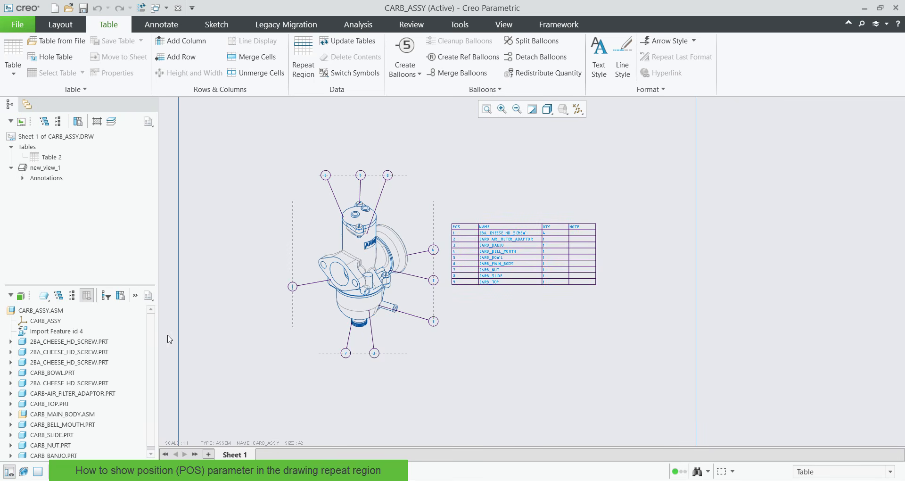
- Add a POS feature parameter column to the model tree and adjust the column and tree widths to fit
drag(171, 313, 208, 314)
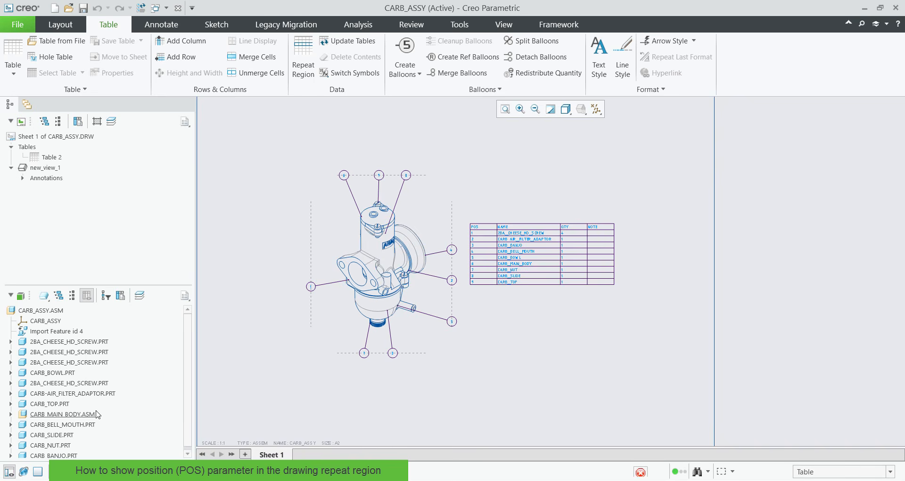
click(123, 298)
click(358, 174)
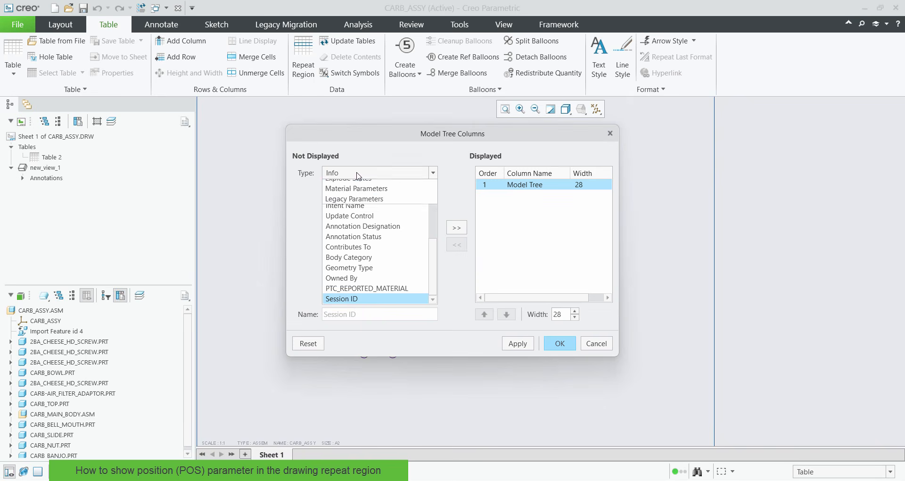
click(353, 228)
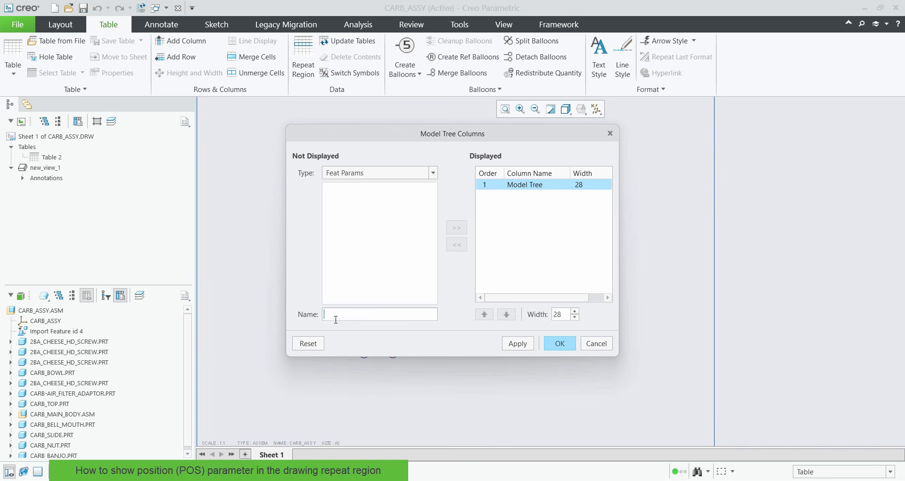
click(334, 314)
text(POS)
click(456, 228)
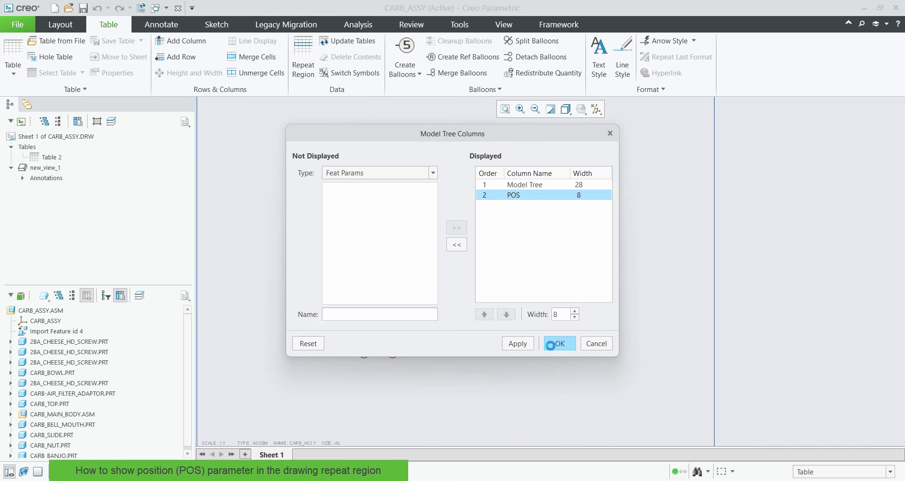
click(559, 343)
drag(189, 312, 130, 311)
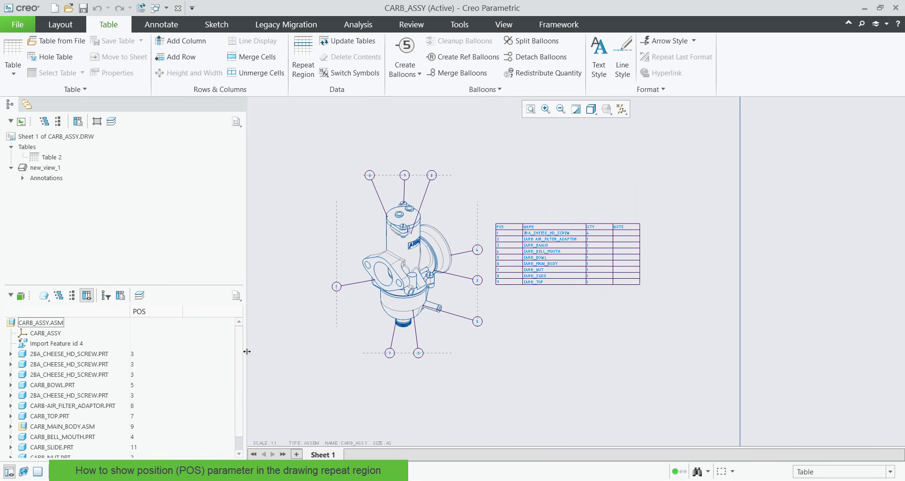
drag(248, 355, 186, 350)
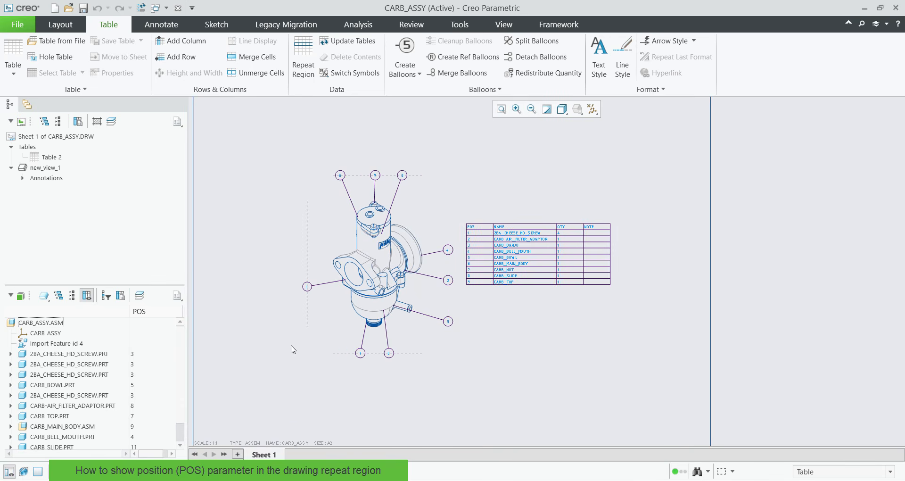
- Leave the repeat region options and delete the existing parts table with its balloons from the sheet
scroll(100, 393, down, 2)
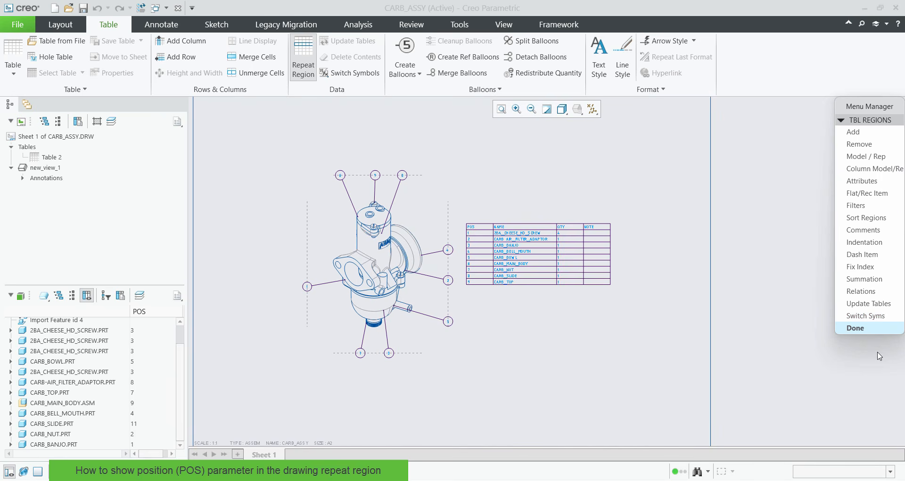
click(855, 328)
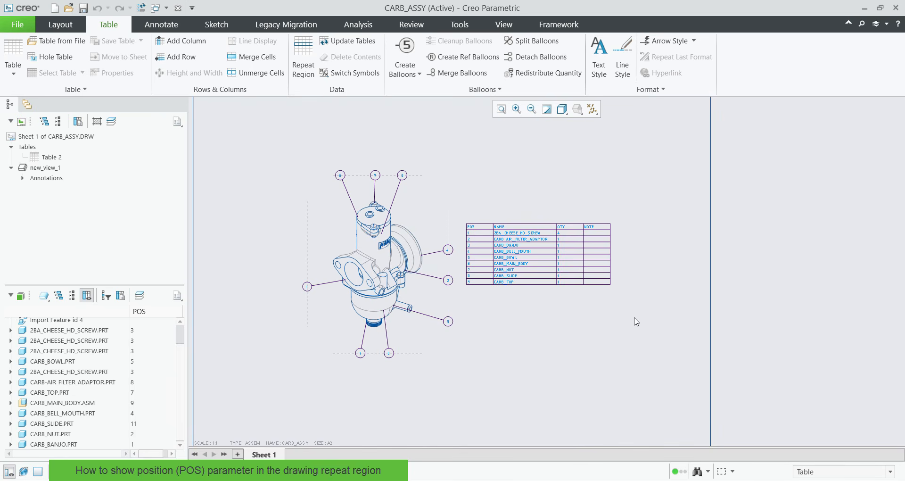
drag(633, 310, 460, 208)
key(Delete)
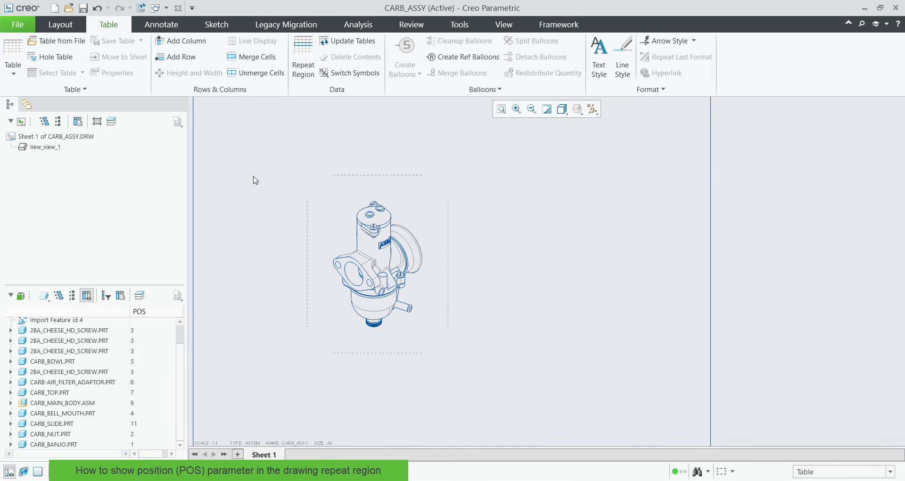
- Insert a table with four columns and two rows beside the carburetor view
click(13, 74)
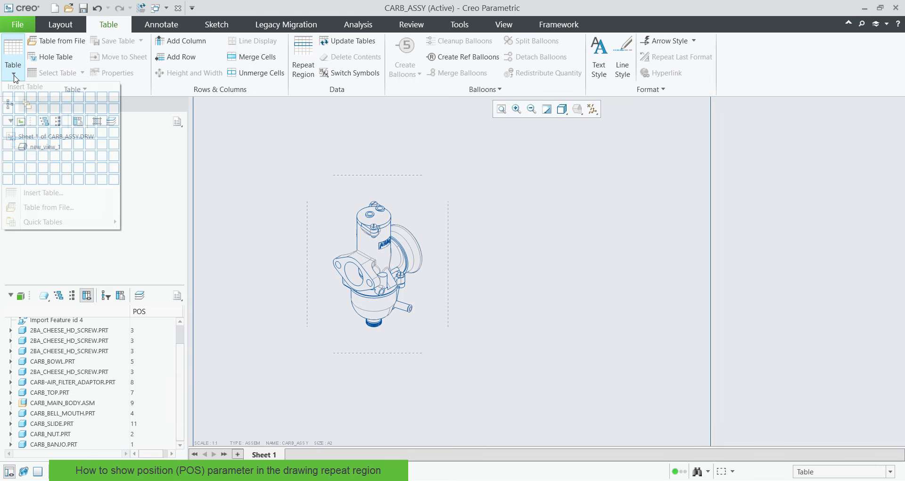
click(45, 112)
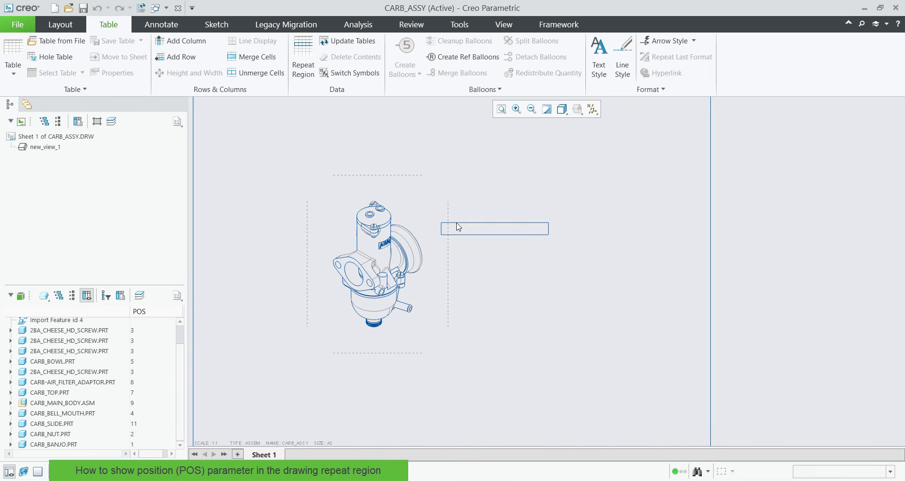
click(487, 216)
scroll(562, 248, up, 4)
middle_drag(539, 260, 552, 276)
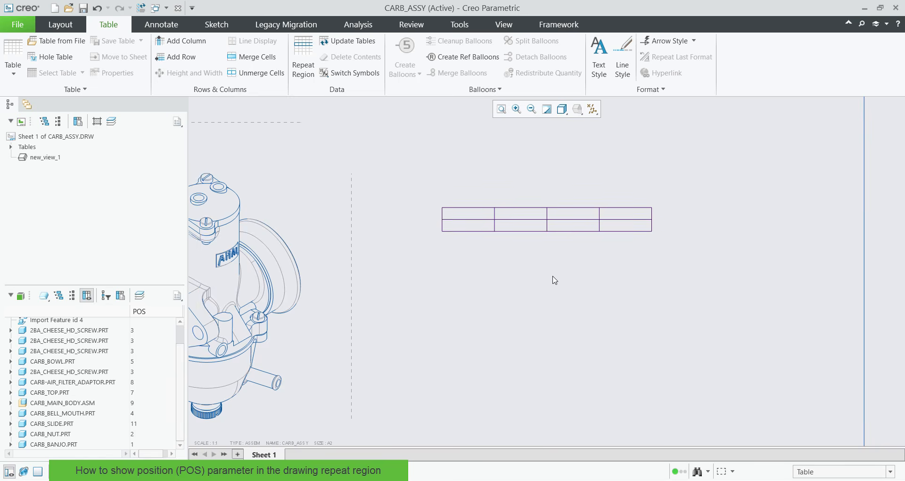
scroll(542, 270, down, 1)
double_click(490, 228)
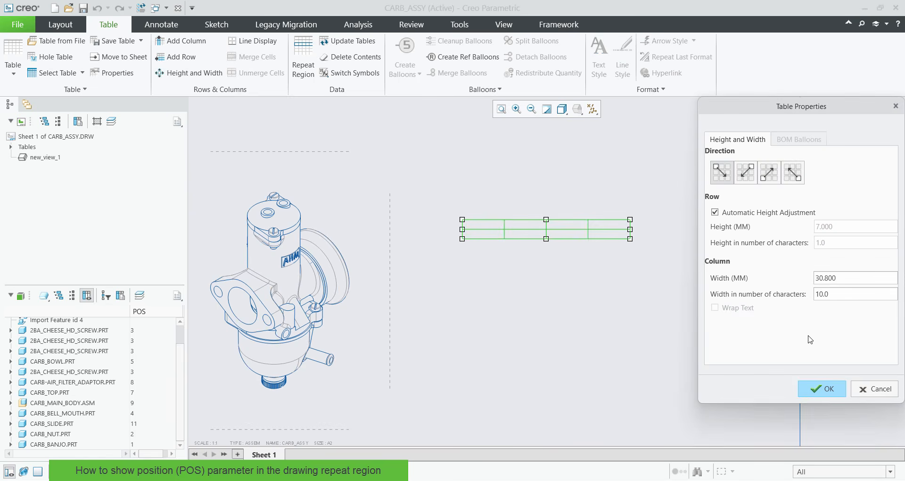
click(869, 391)
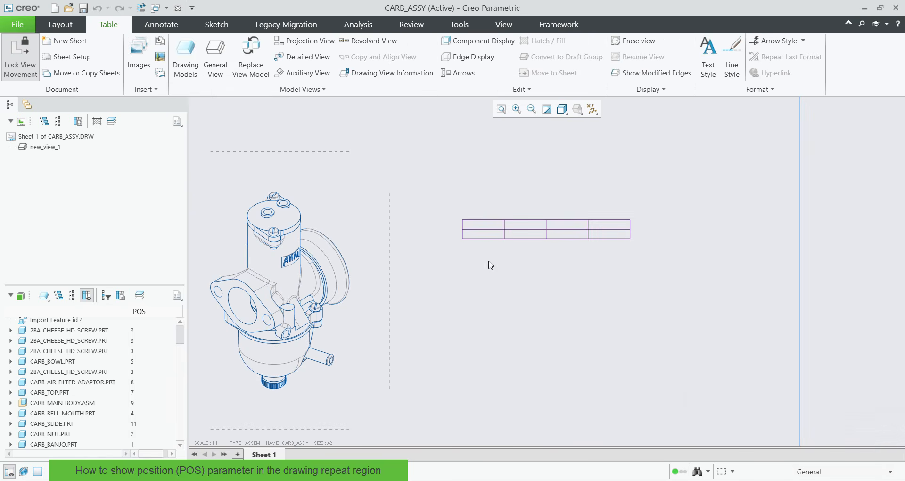
click(486, 224)
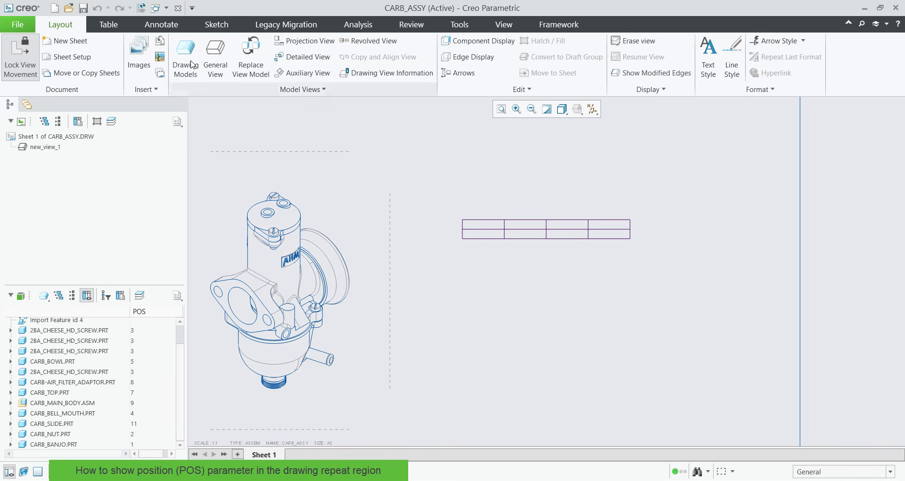
- Enter the headings POS and NAME in the first two cells of the new table's upper row
double_click(491, 228)
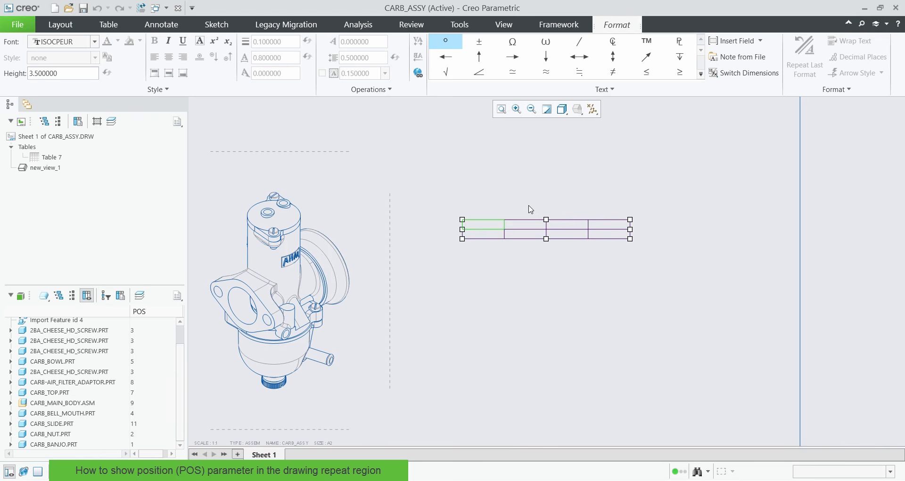
text(POS)
click(523, 231)
double_click(526, 228)
text(NAME)
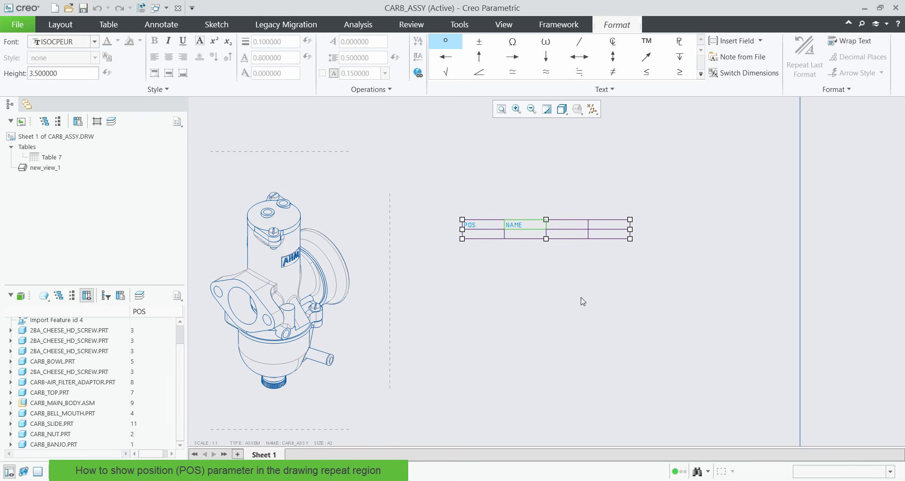
- Enter the headings QTY and NOTE in the last two cells of the table's upper row
click(568, 228)
double_click(569, 227)
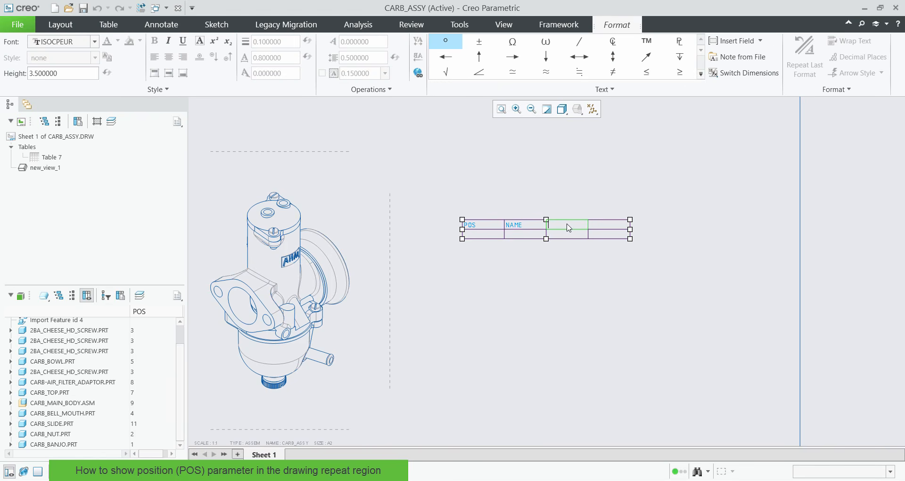
text(&)
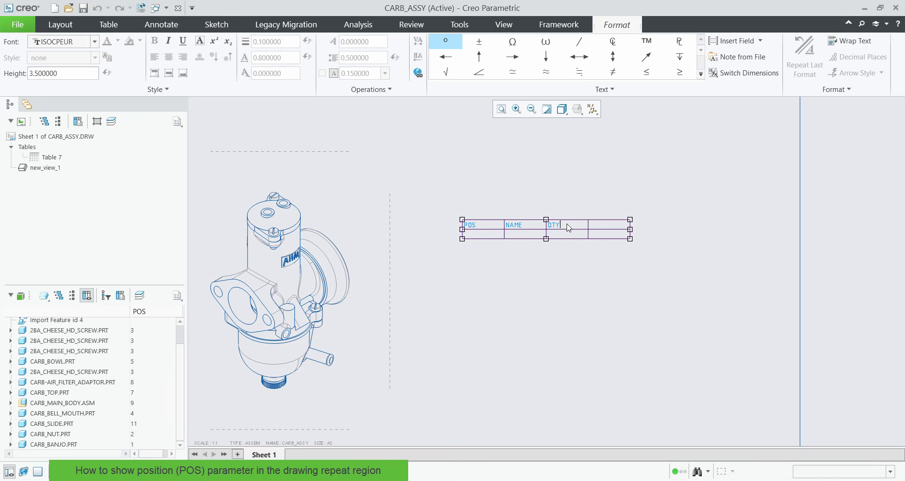
click(607, 225)
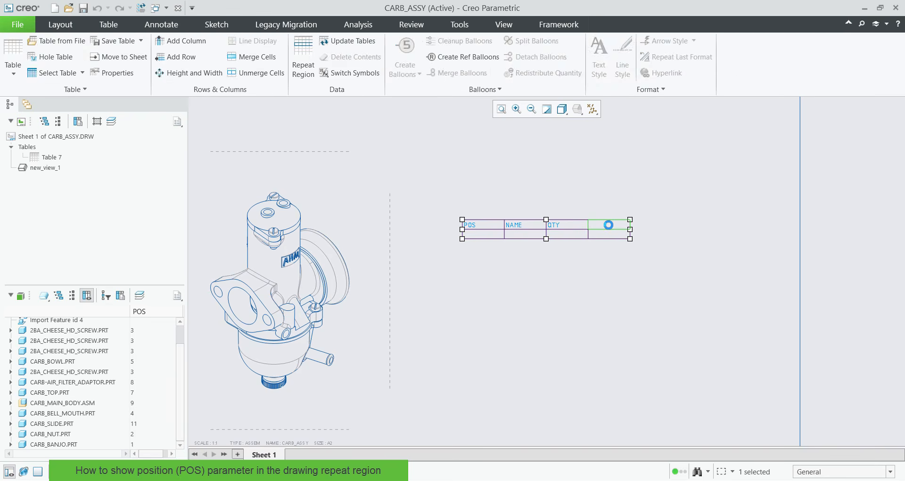
double_click(608, 225)
text(NOTE)
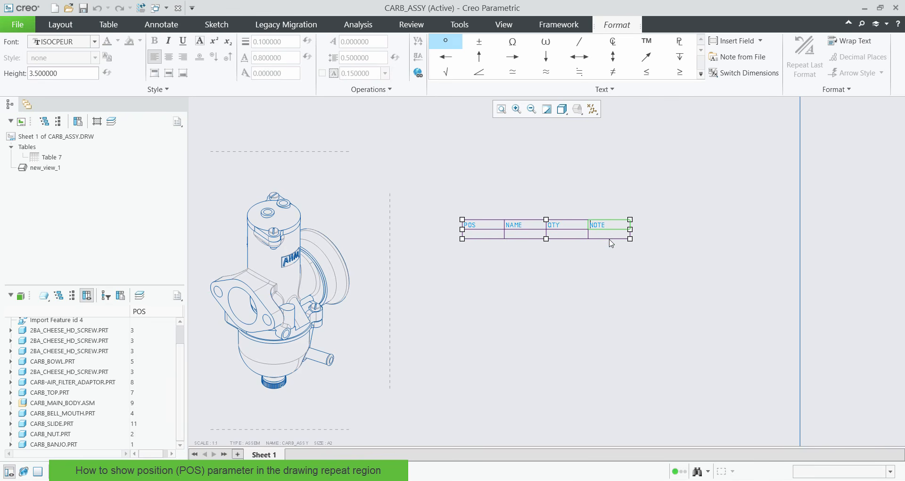
click(610, 285)
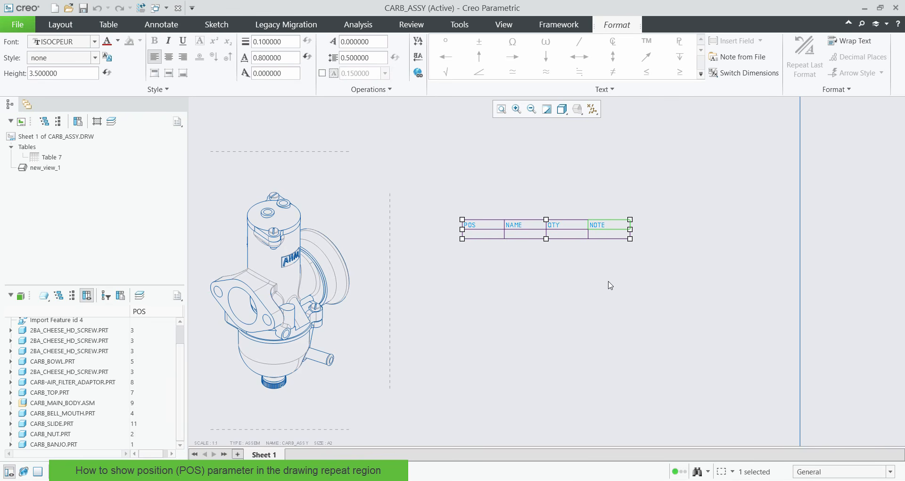
click(608, 293)
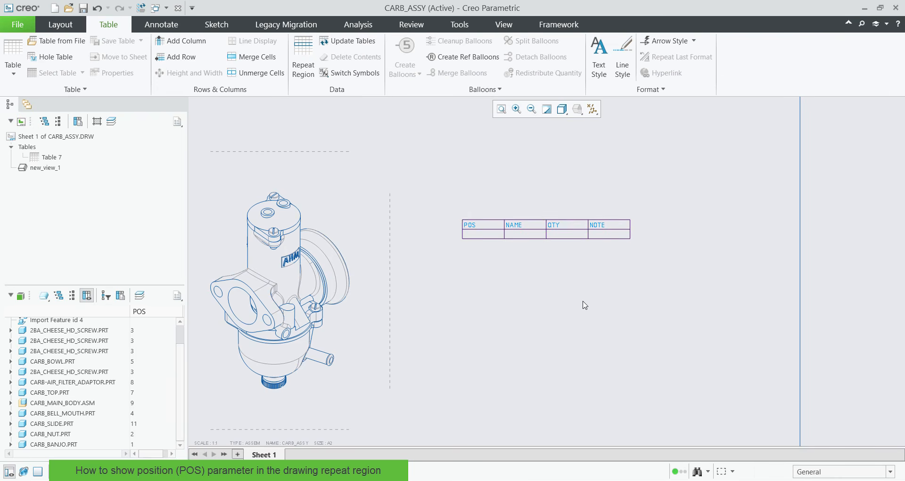
- Widen the table's NAME column to 25 characters
click(526, 235)
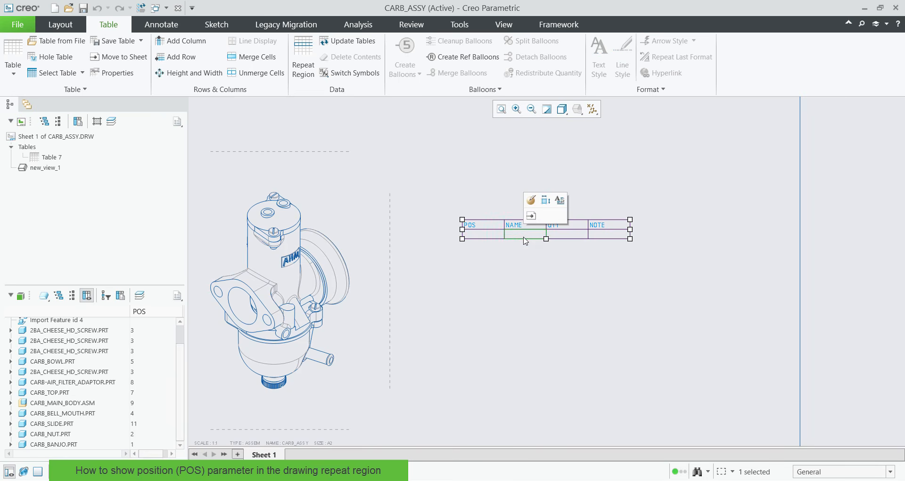
click(545, 200)
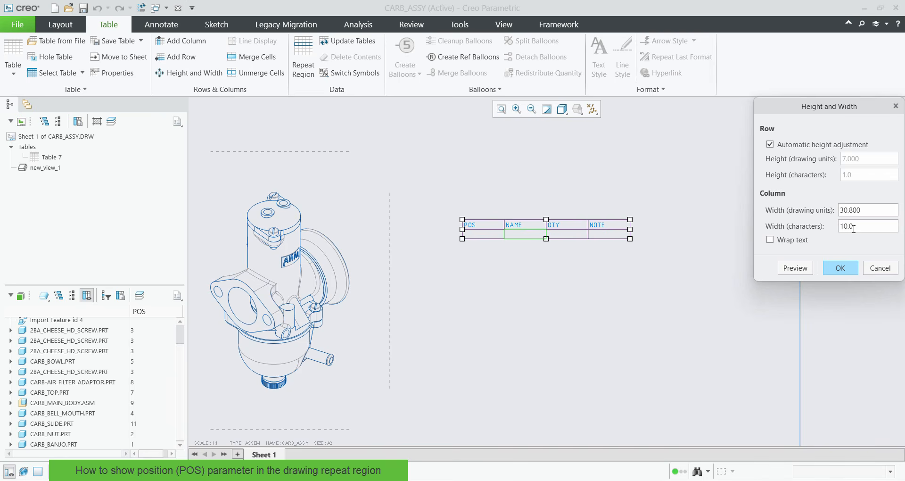
key(ctrl+a)
text(2)
click(795, 268)
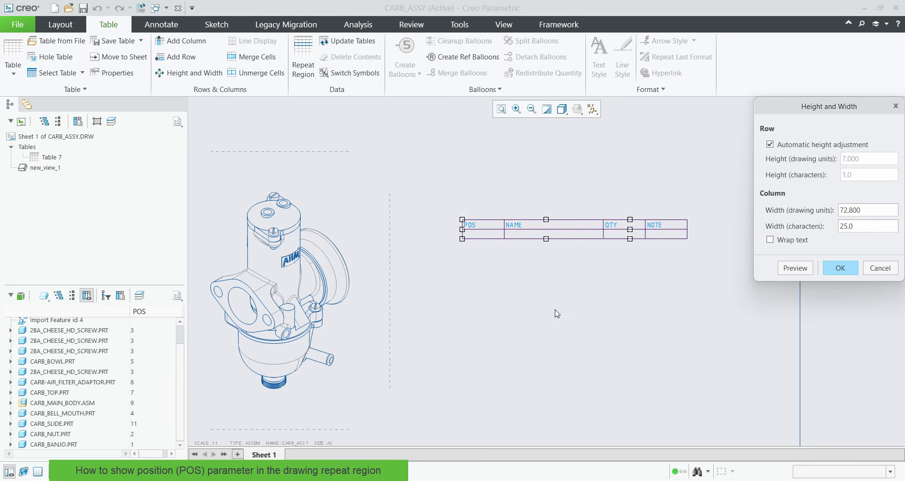
scroll(537, 315, down, 3)
scroll(571, 302, up, 3)
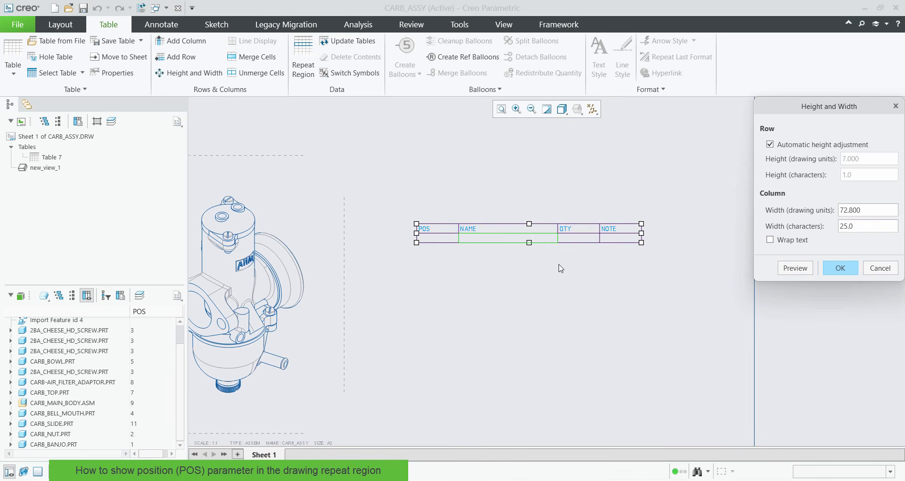
click(840, 268)
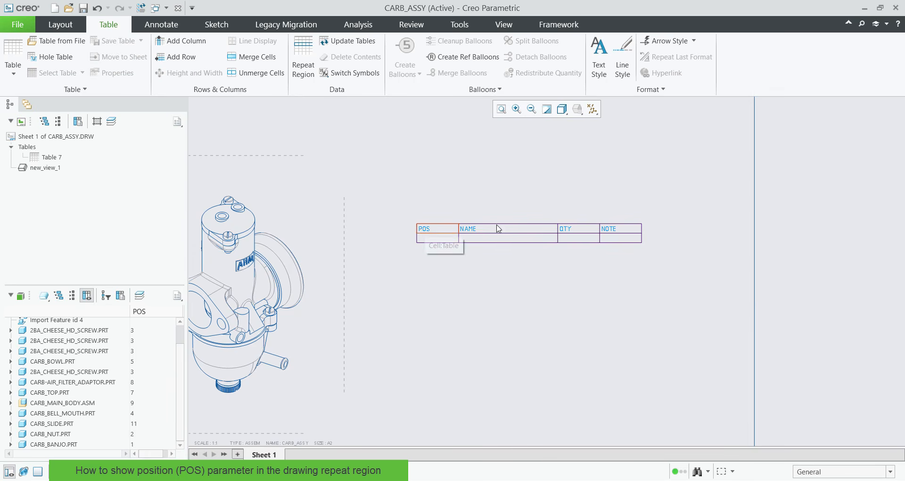
- Turn the empty row below the table headings into a repeat region
right_click(434, 243)
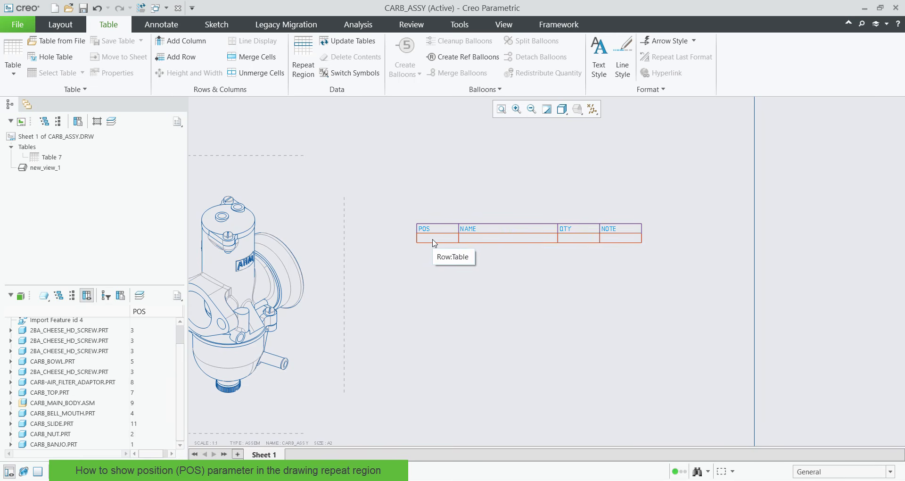
right_click(434, 242)
click(416, 283)
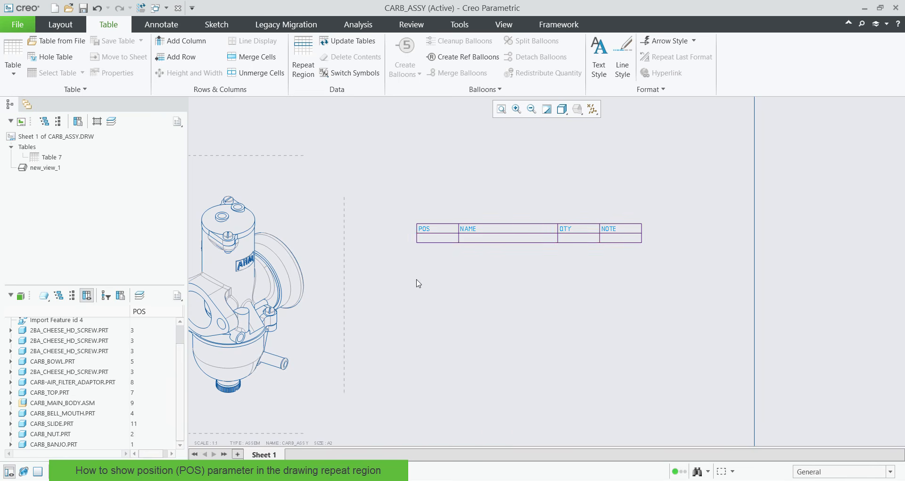
right_click(439, 243)
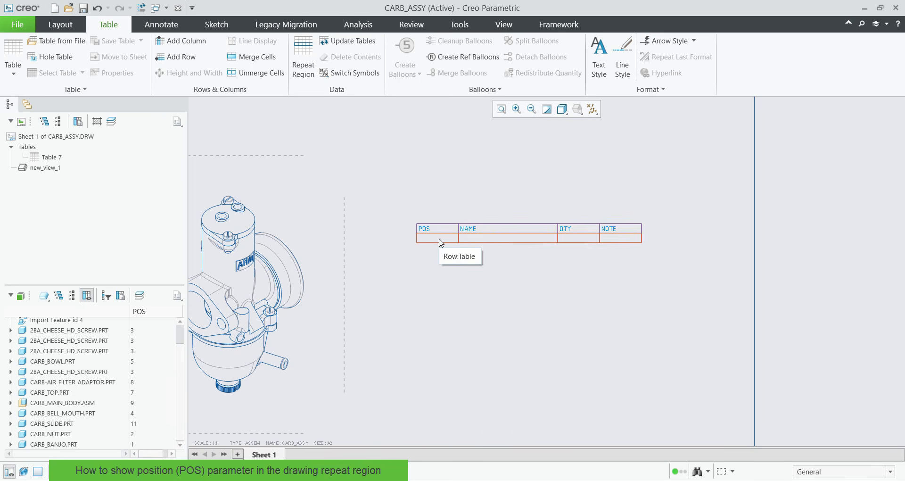
click(441, 242)
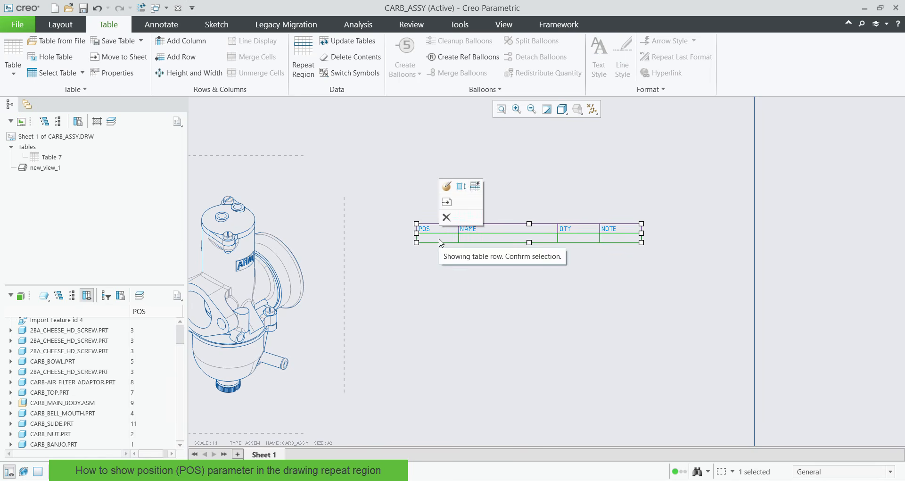
click(476, 188)
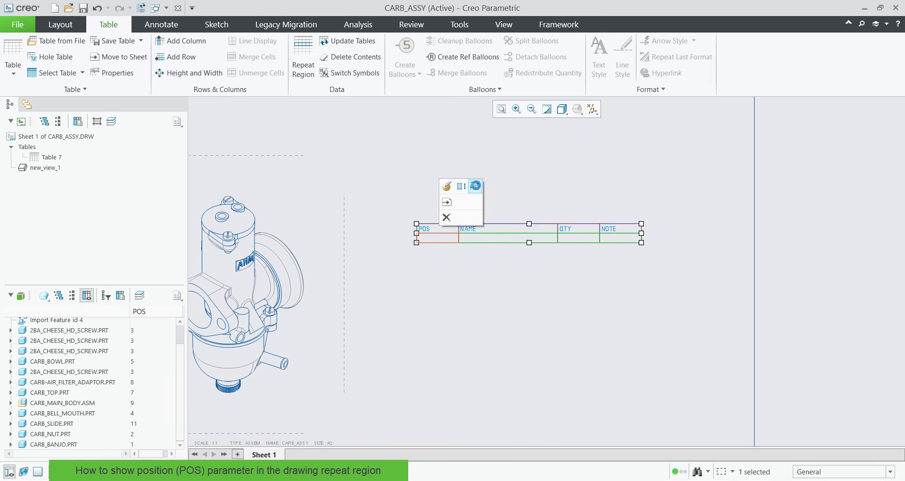
click(489, 292)
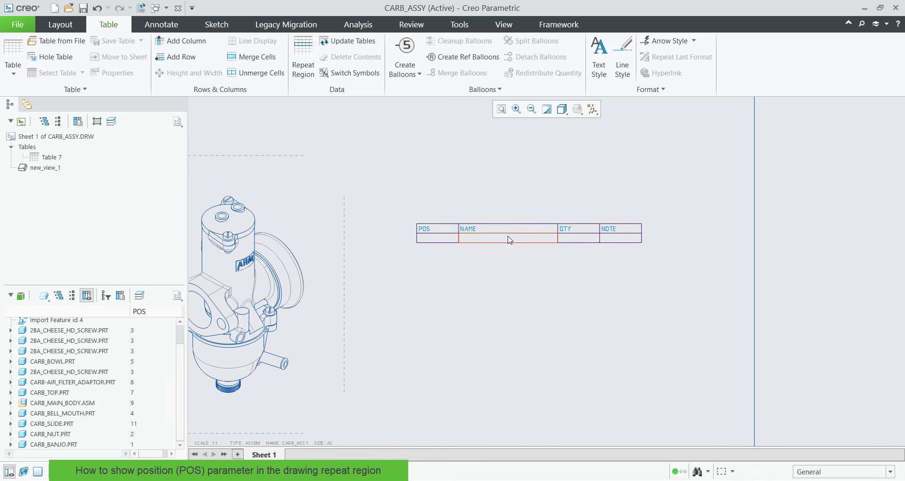
- Assign the report symbol asm.mbr.cparam.POS to the repeat region cell under POS, entering POS as the user-defined parameter
double_click(438, 242)
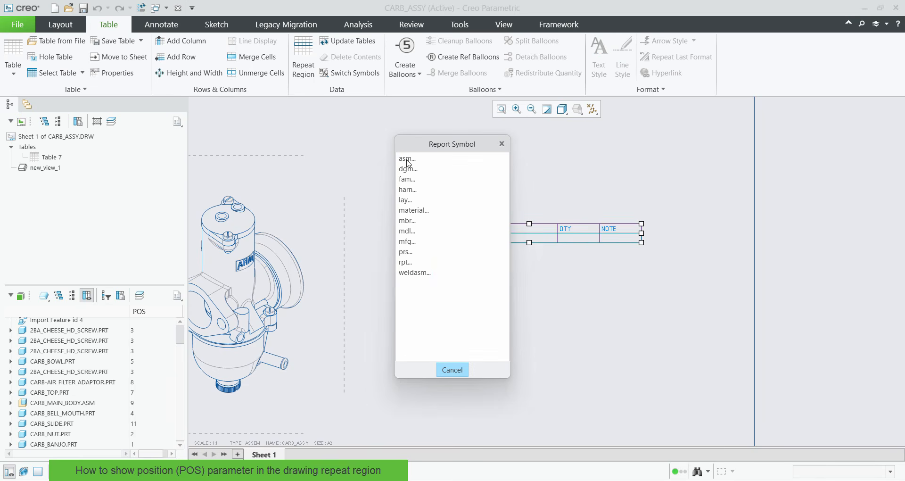
click(407, 159)
click(408, 169)
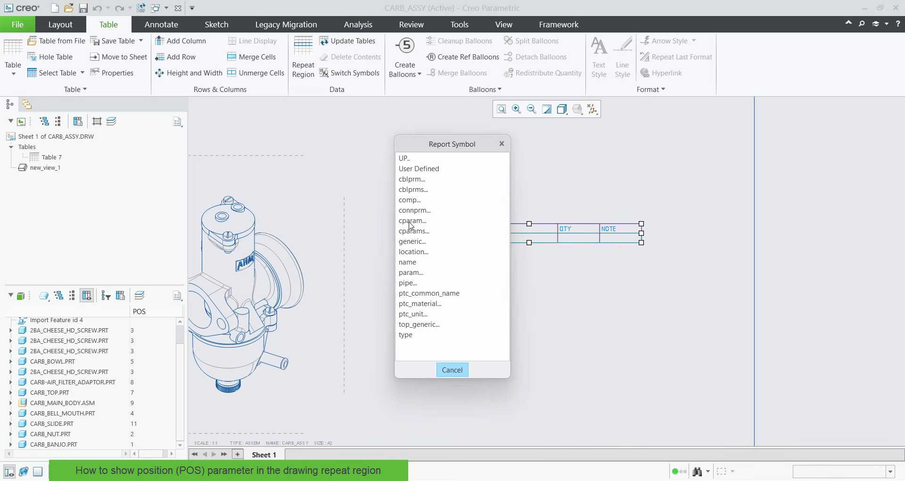
click(412, 314)
click(417, 169)
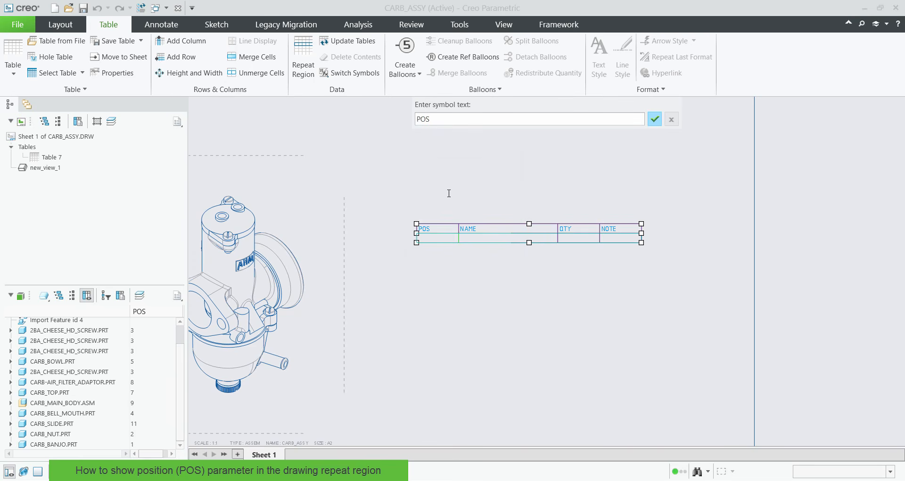
text(POS)
key(Return)
scroll(449, 263, up, 3)
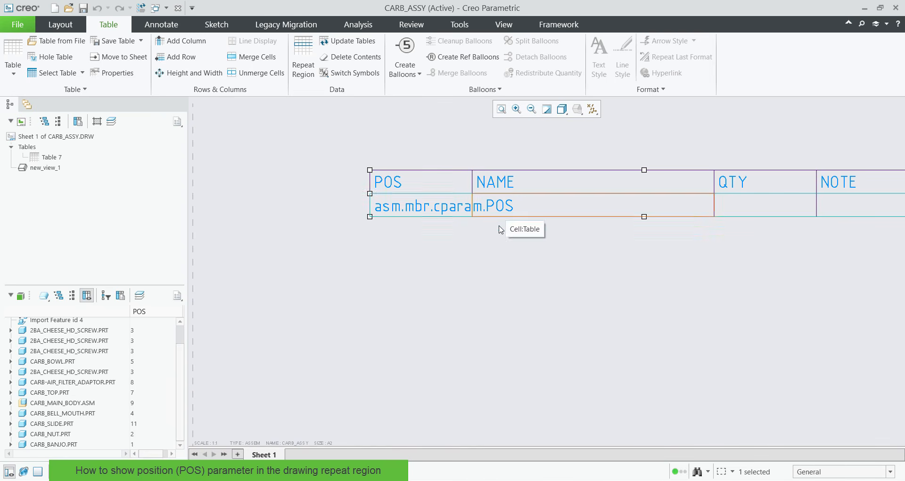
click(472, 268)
scroll(472, 267, down, 3)
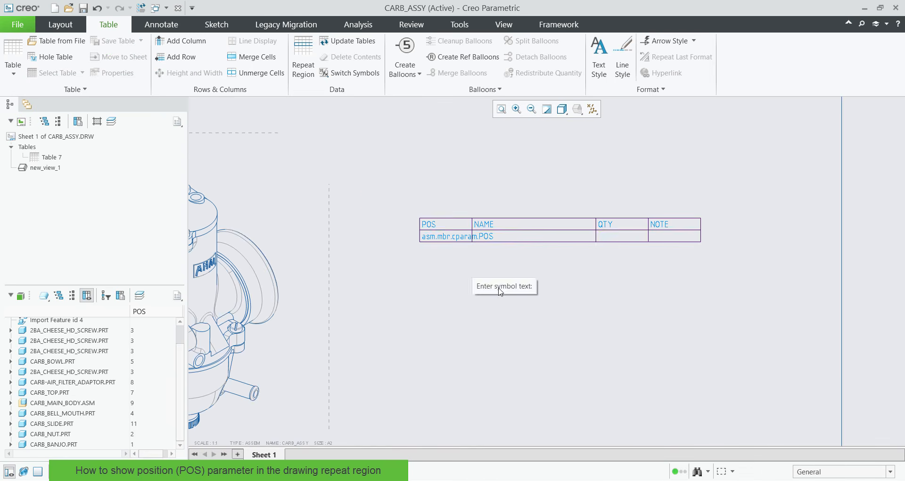
- Assign the report symbols asm.mbr.name to the cell under NAME and rpt.qty to the cell under QTY
double_click(544, 241)
click(414, 170)
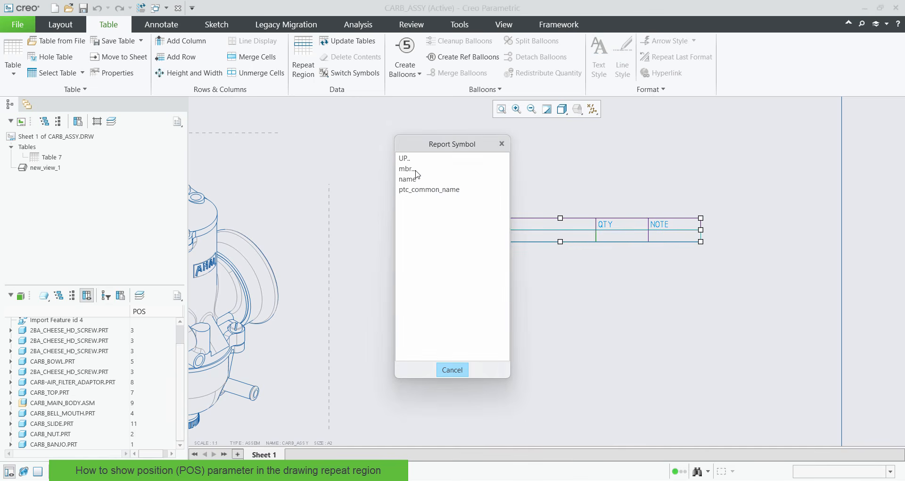
click(415, 170)
click(409, 272)
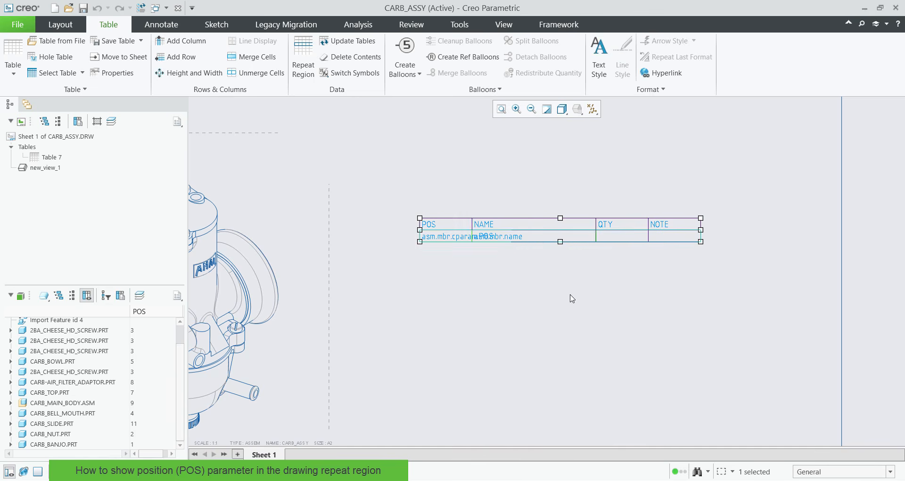
double_click(611, 237)
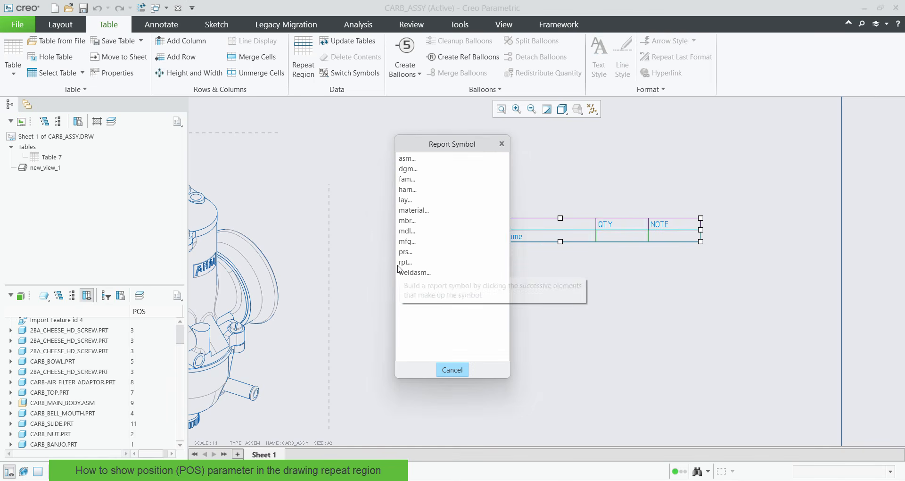
click(403, 263)
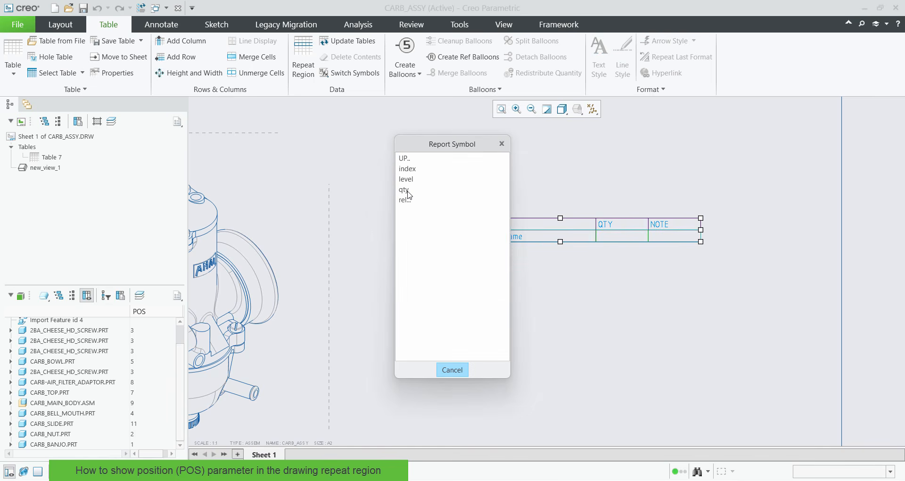
click(408, 190)
scroll(498, 272, down, 3)
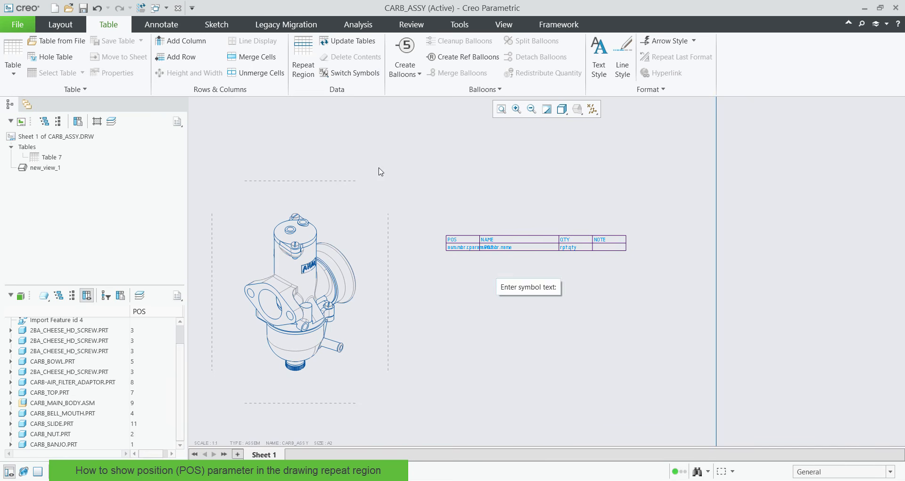
- Update the tables to fill the repeat region and compare its POS values with the model tree
click(347, 41)
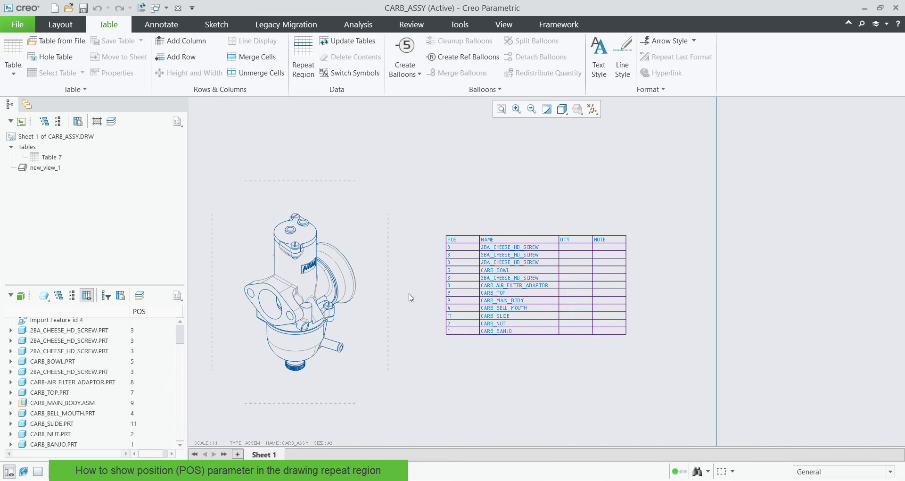
scroll(111, 406, up, 1)
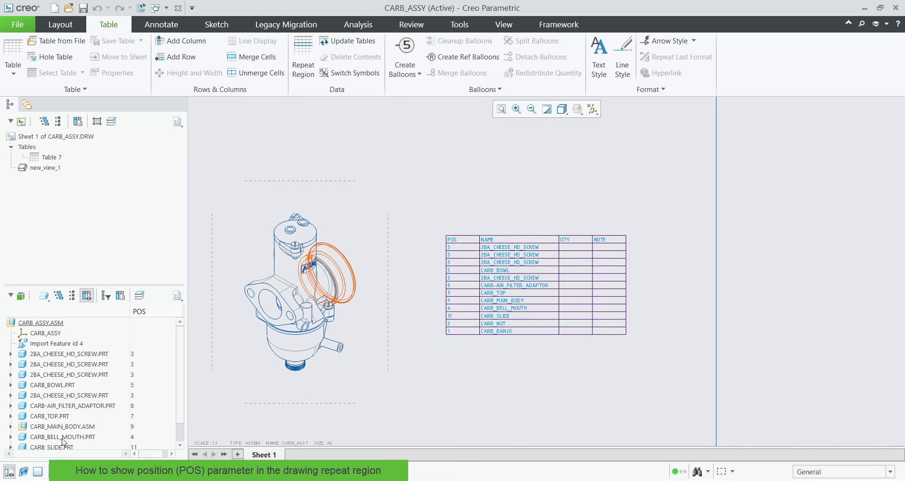
scroll(64, 441, down, 1)
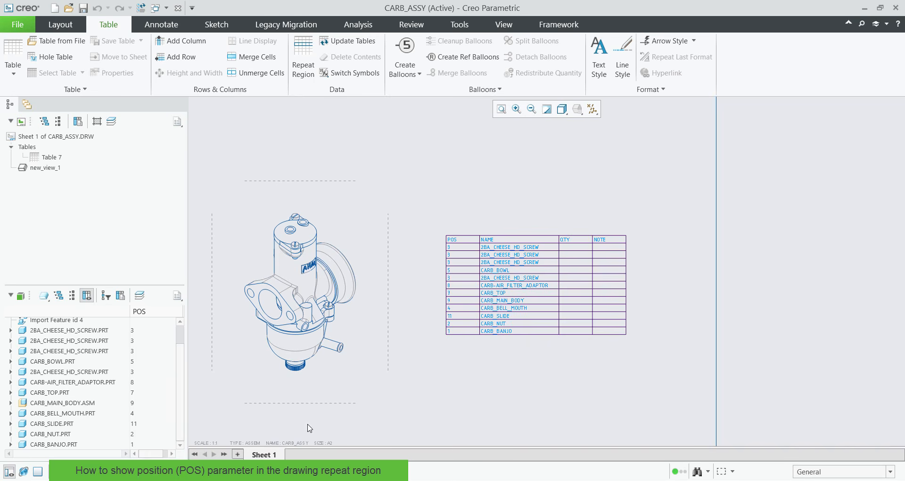
- Set the POS parameter of CARB_MAIN_BODY.ASM to 25 in the model tree and update the drawing tables
click(149, 404)
text(25)
click(505, 397)
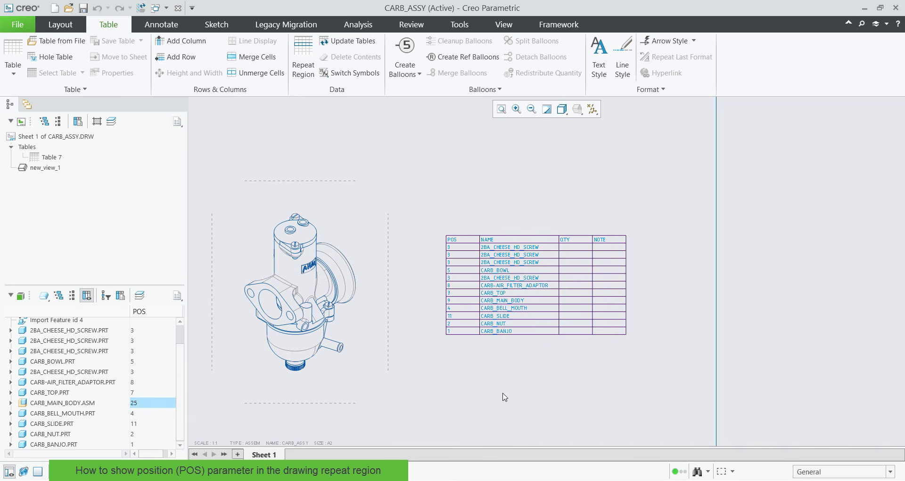
click(353, 42)
scroll(447, 309, up, 5)
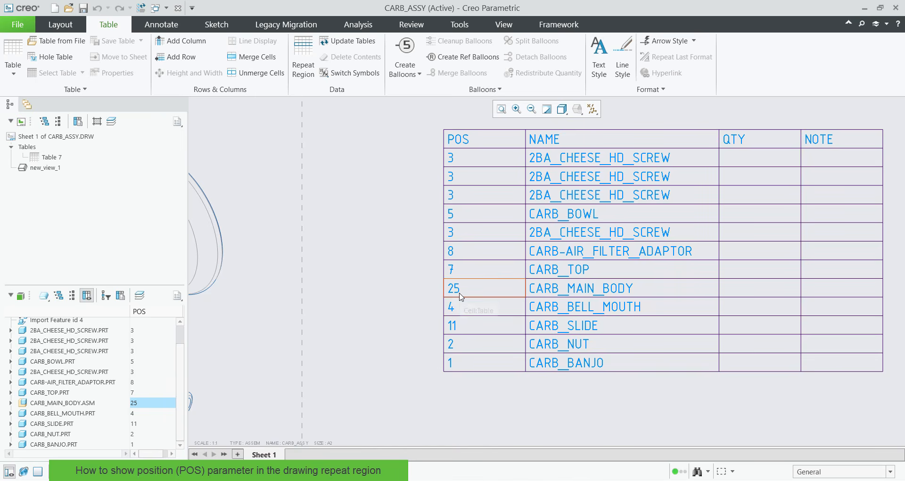
scroll(461, 296, down, 4)
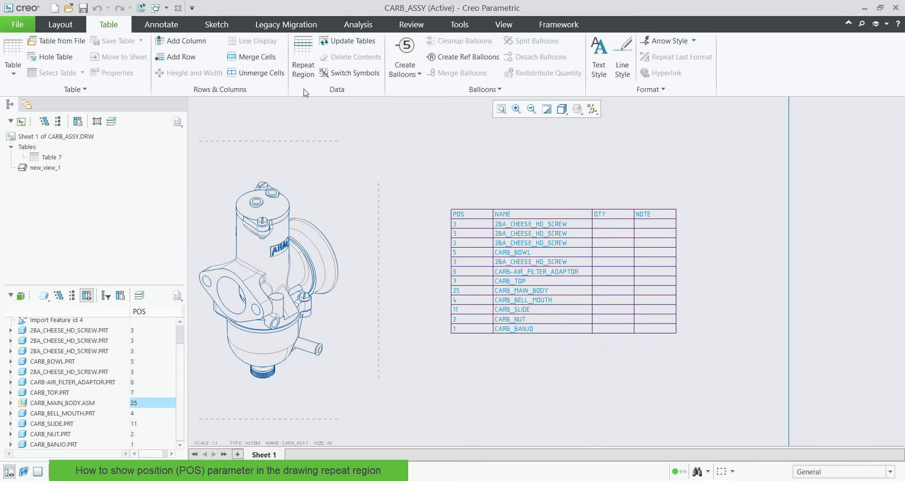
- Set the parts table's repeat region attribute to No Duplicates and finish the region settings
click(305, 70)
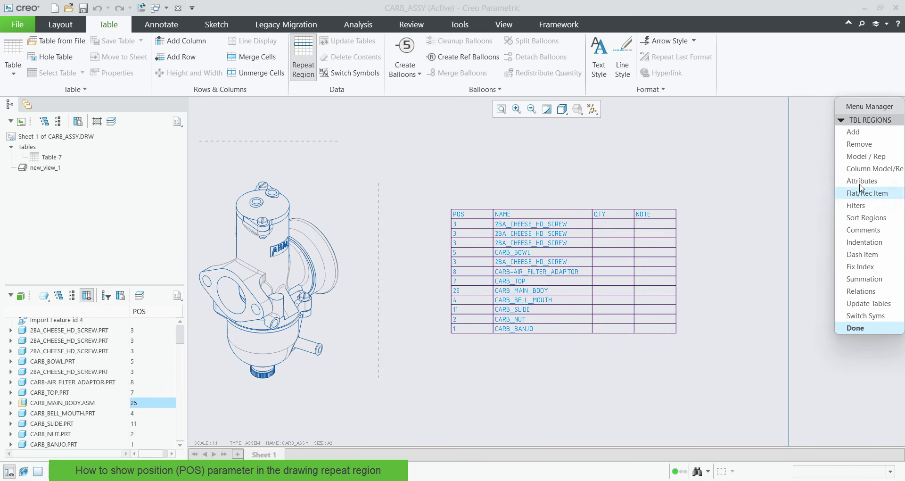
click(860, 183)
click(578, 259)
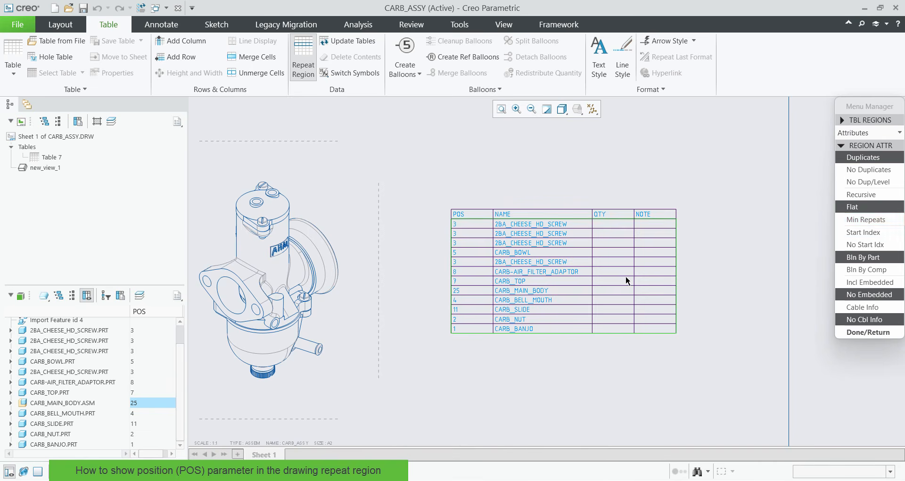
click(858, 170)
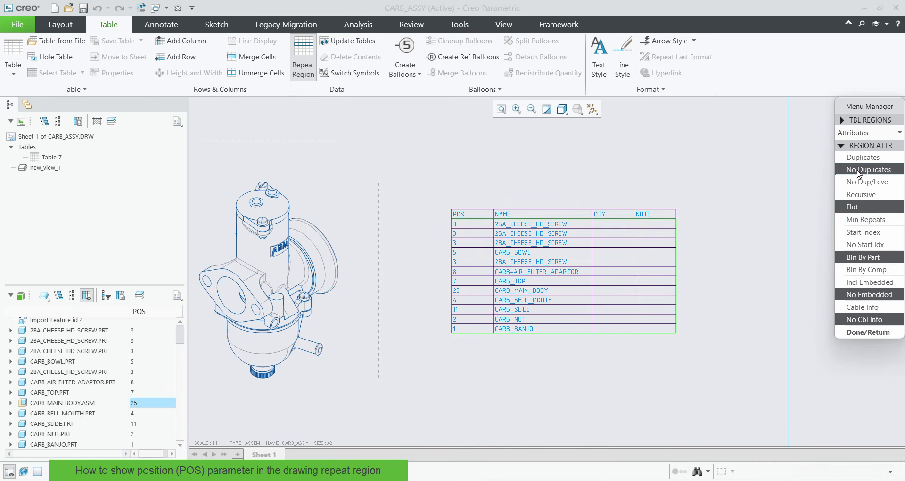
click(867, 331)
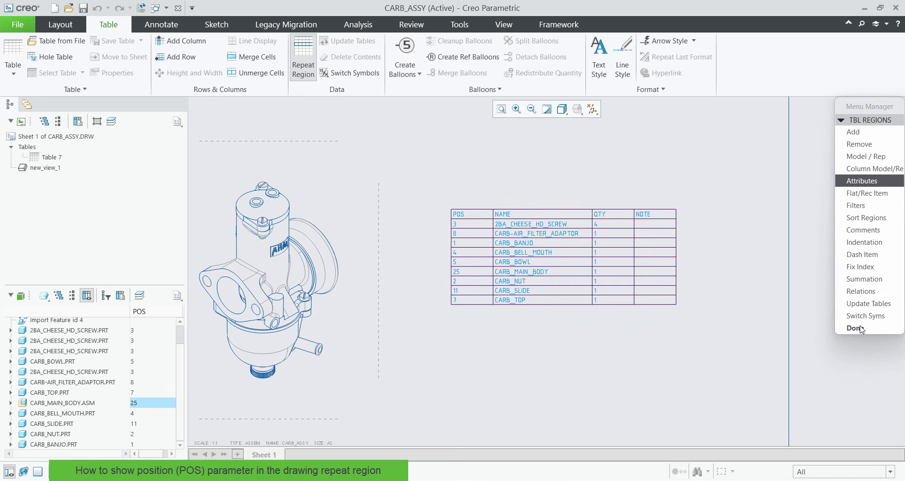
click(855, 328)
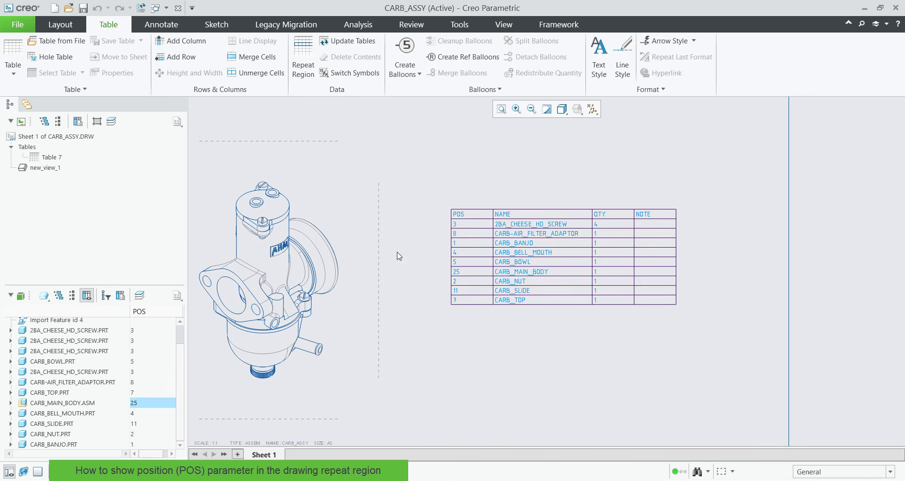
- Sort the parts table's repeat region in forward order by the POS column and finish the region settings
click(306, 73)
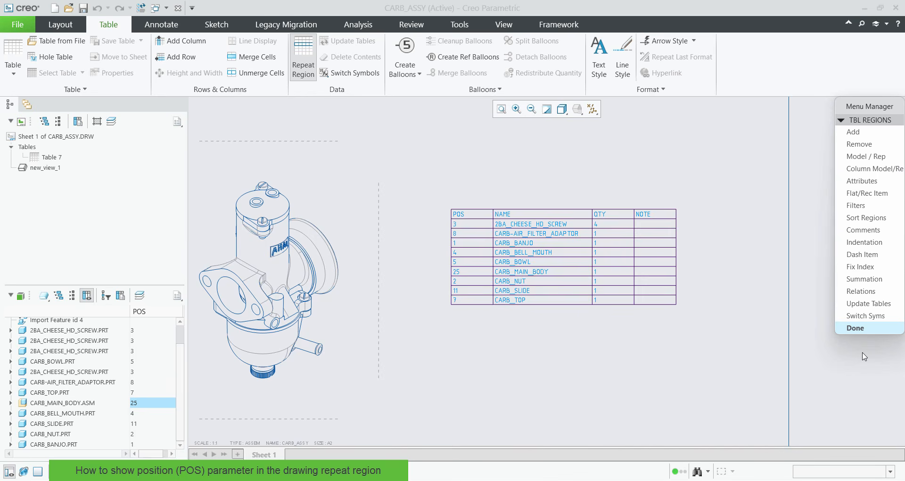
click(866, 217)
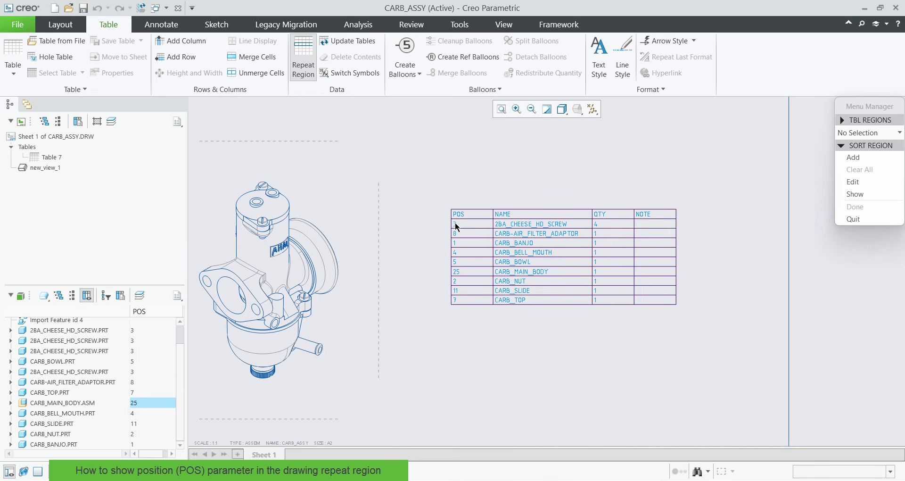
click(853, 157)
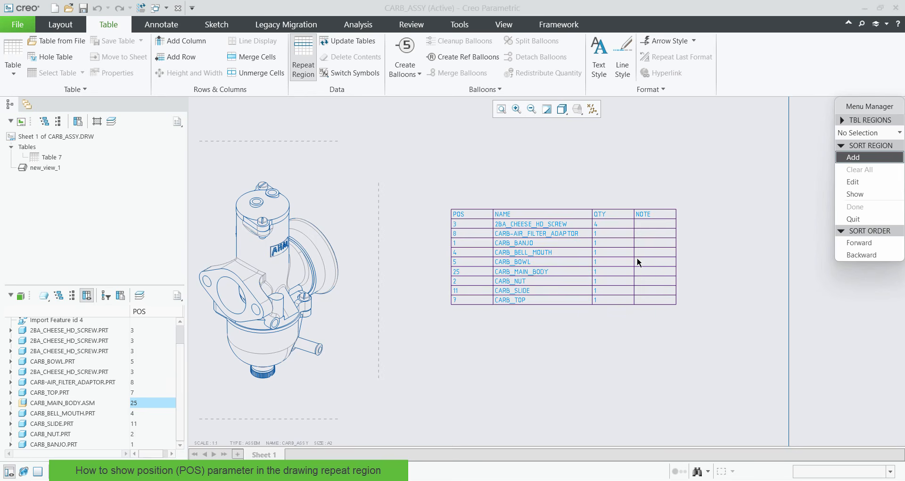
click(848, 247)
click(457, 225)
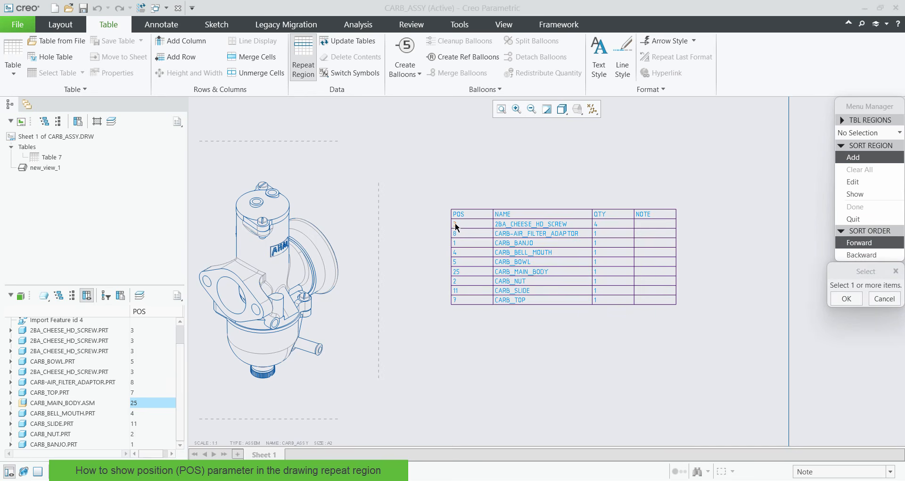
click(846, 298)
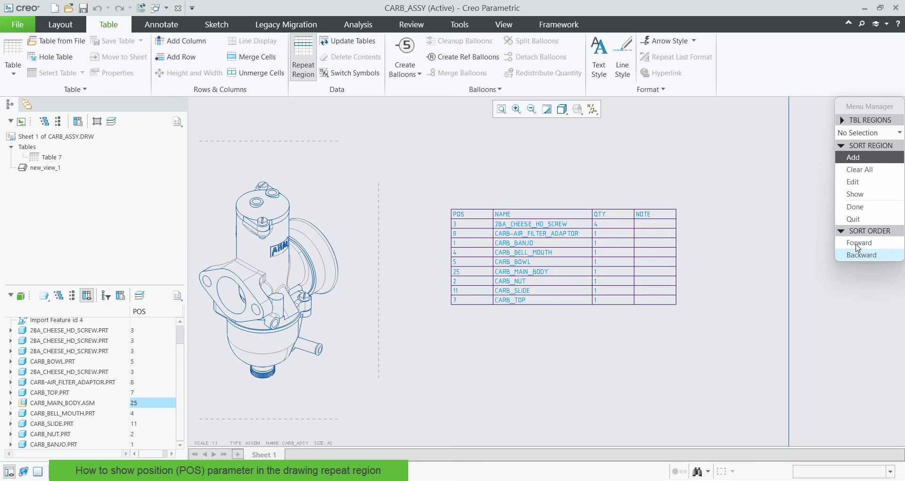
click(854, 206)
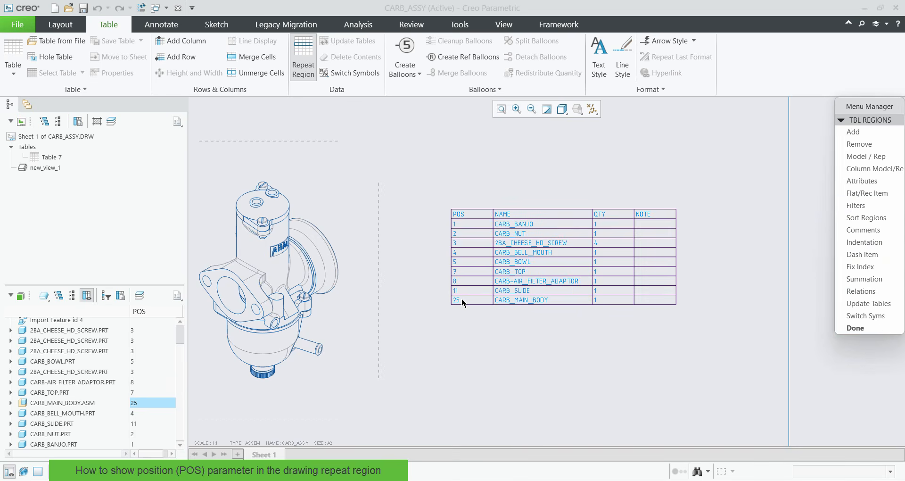
click(854, 327)
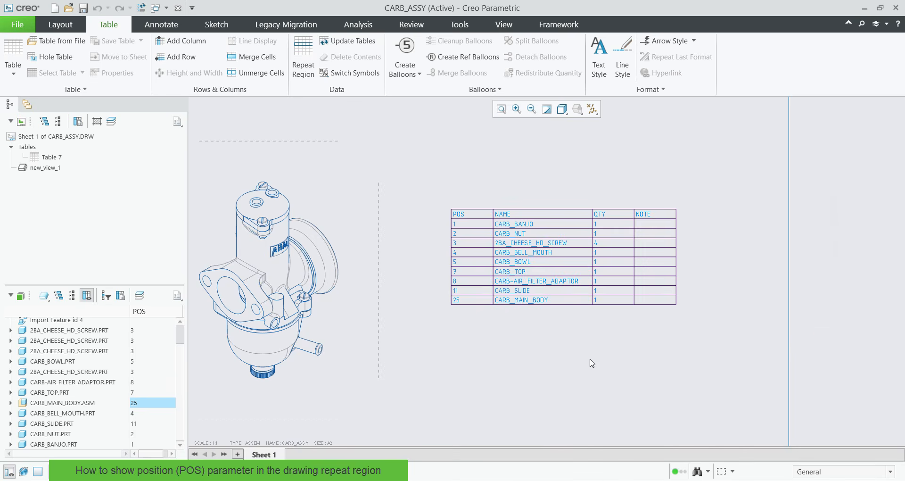
drag(423, 187, 744, 331)
click(140, 41)
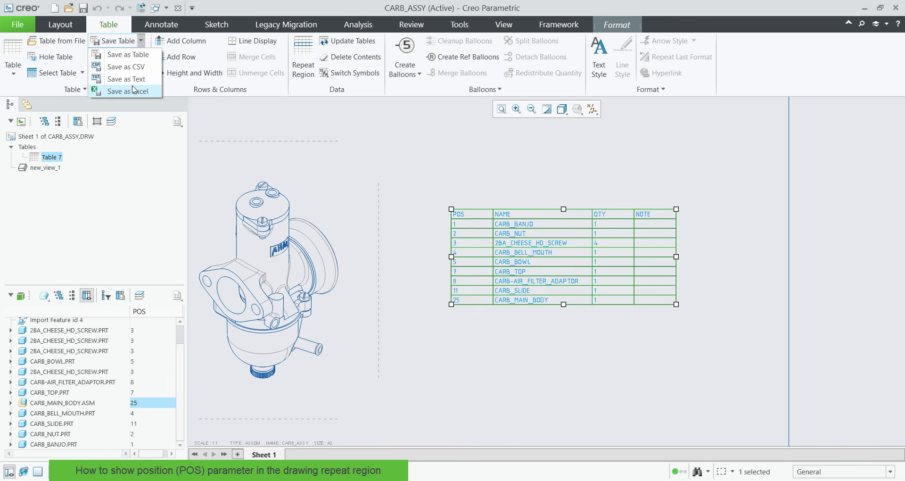
click(448, 150)
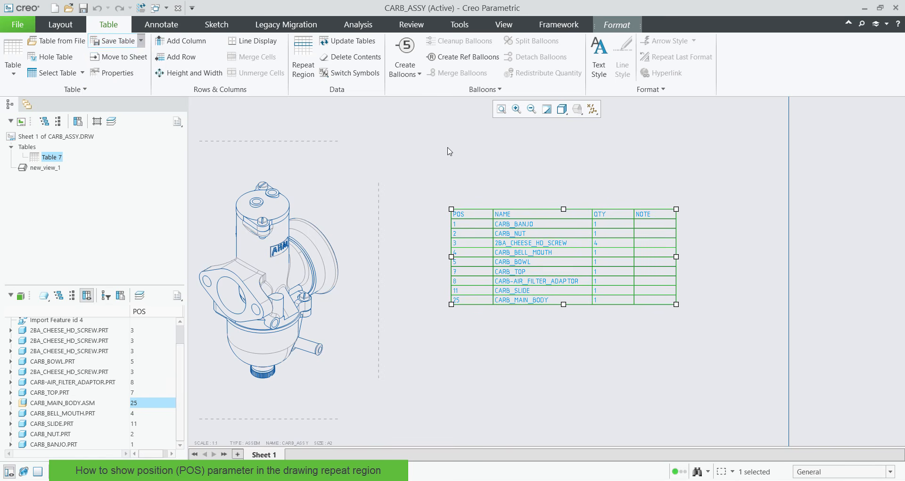
click(446, 157)
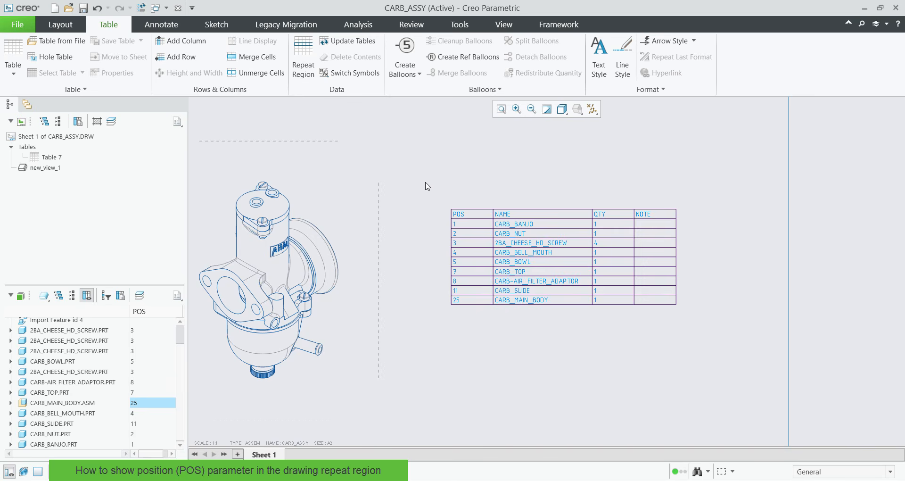
- Create BOM balloons by view on the carburetor's isometric view
scroll(467, 286, down, 3)
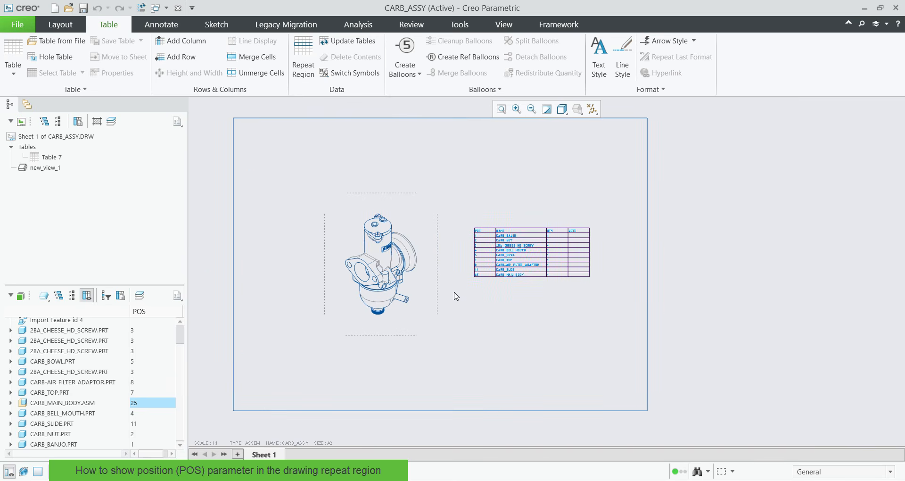
scroll(455, 295, up, 1)
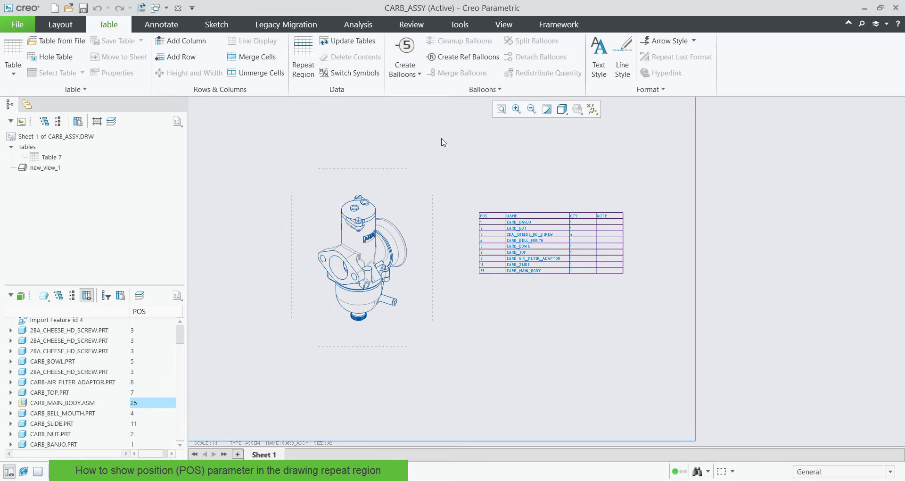
click(413, 76)
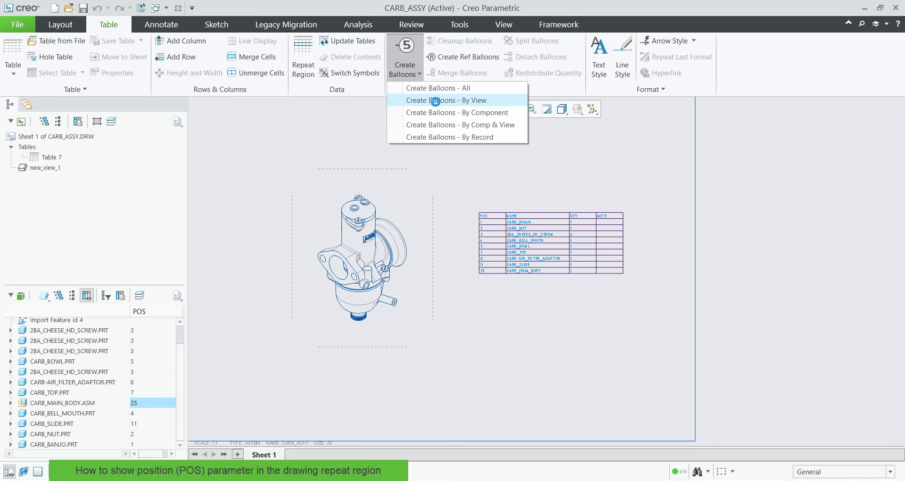
click(426, 100)
click(369, 251)
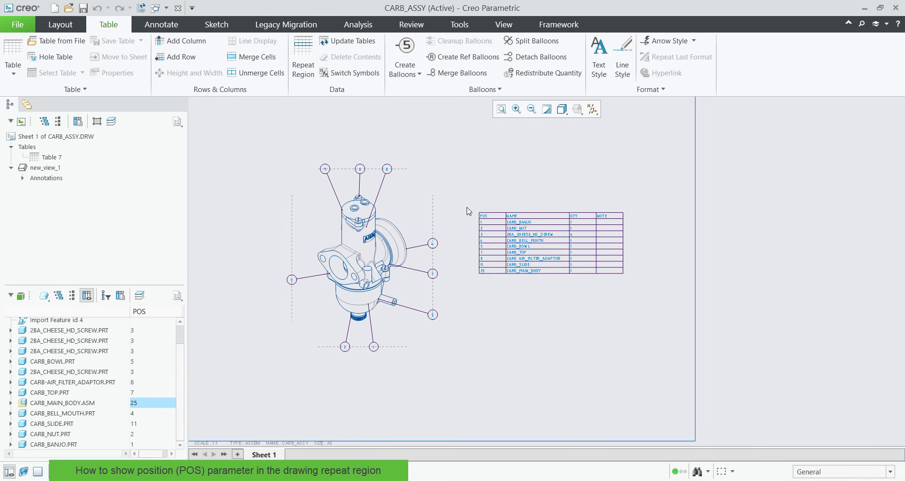
- In the parts table's properties, set the BOM balloon type of Region_1 to Custom
click(531, 250)
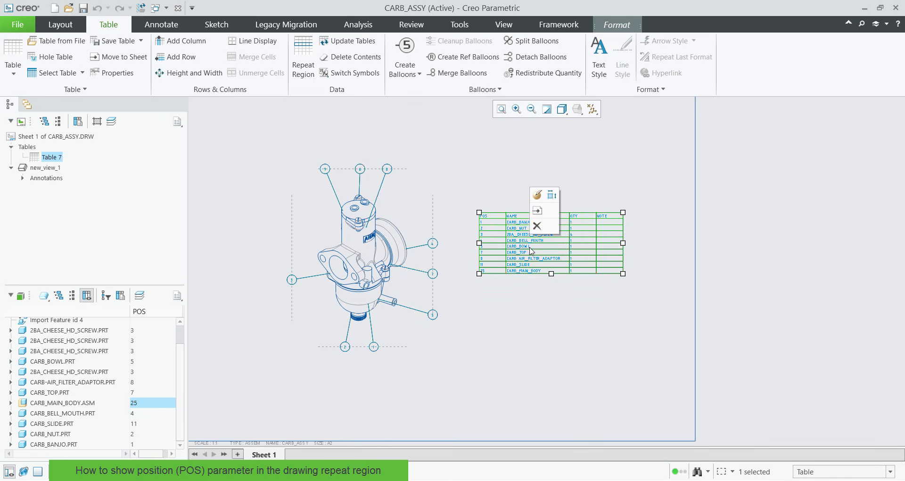
click(537, 195)
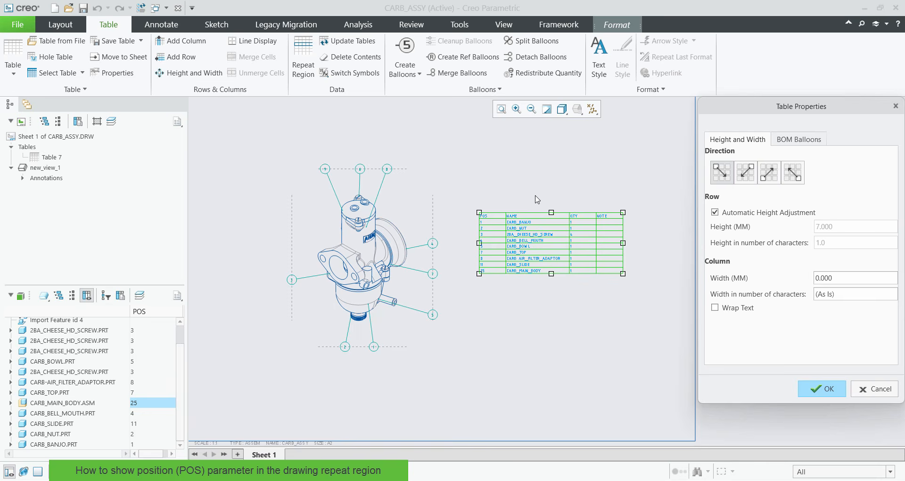
click(796, 139)
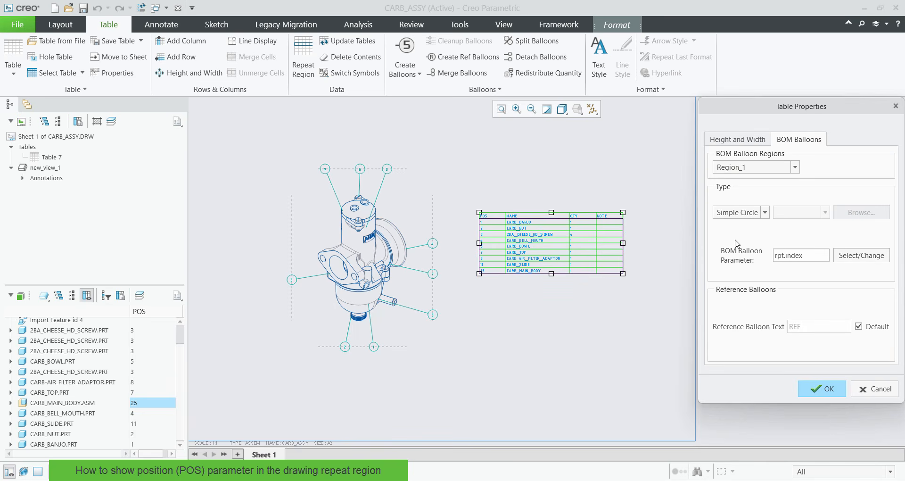
click(737, 212)
click(724, 245)
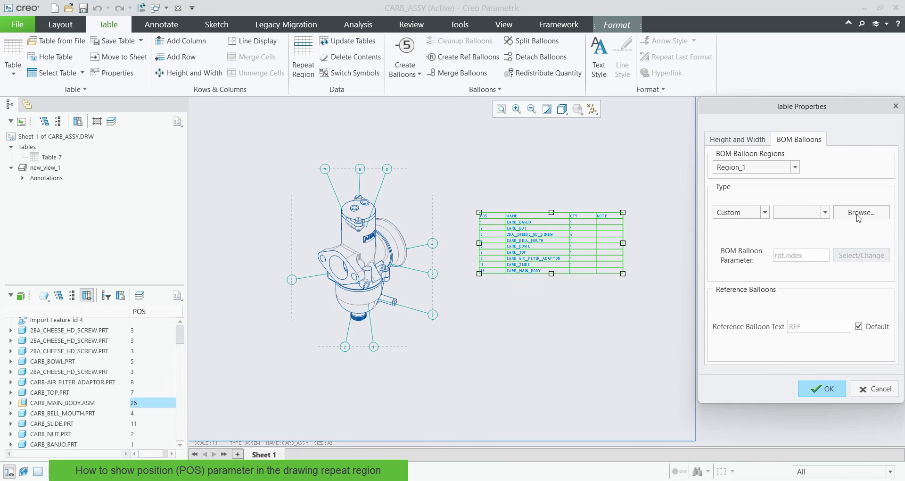
- Preview the symbols in the BOM folder and apply BOM_cparam.sym as the custom balloon symbol
click(860, 213)
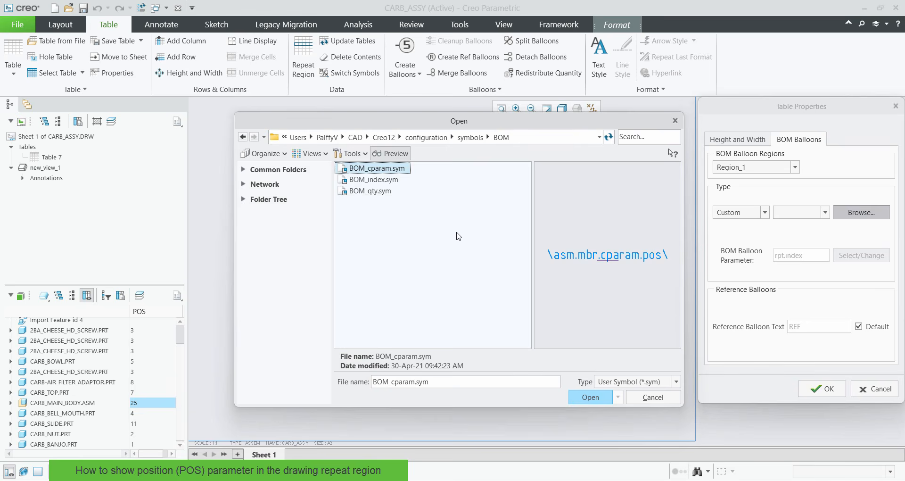
click(390, 157)
click(390, 157)
click(378, 182)
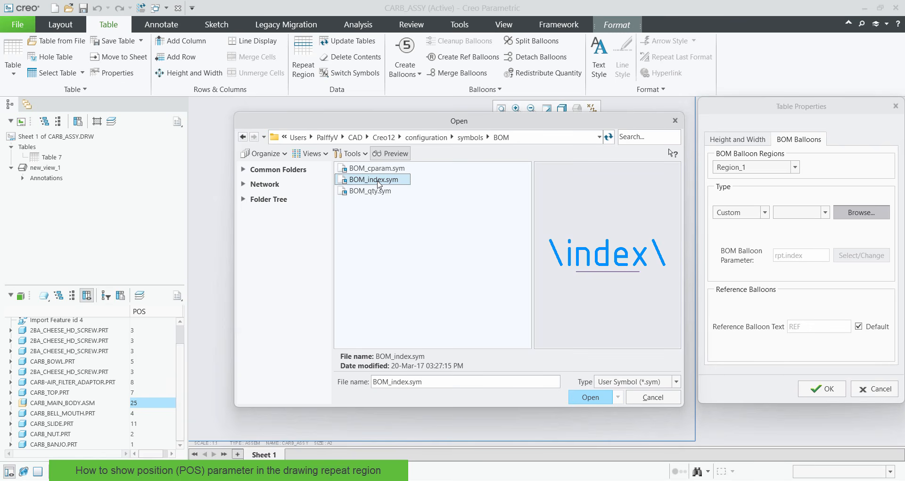
click(375, 193)
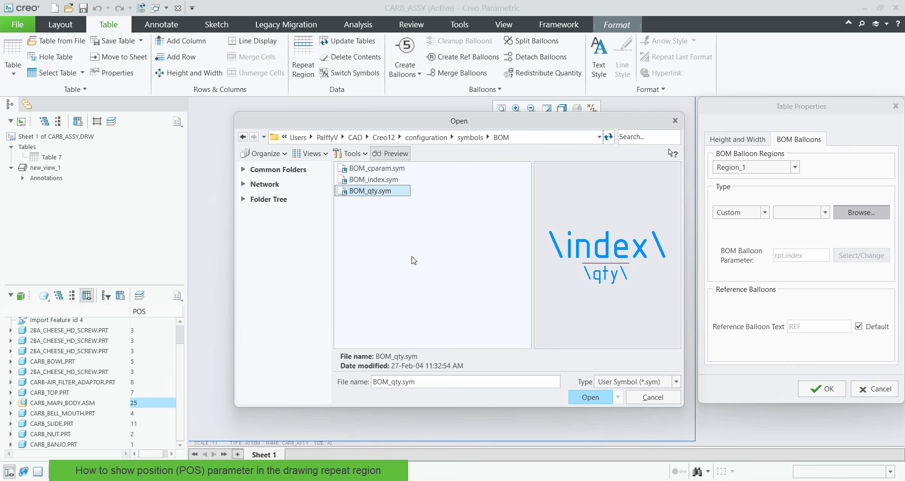
click(381, 170)
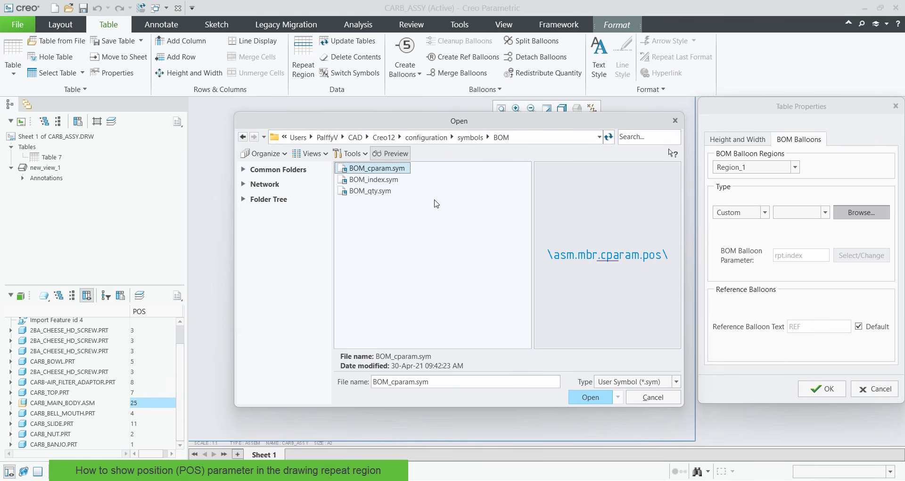
click(589, 397)
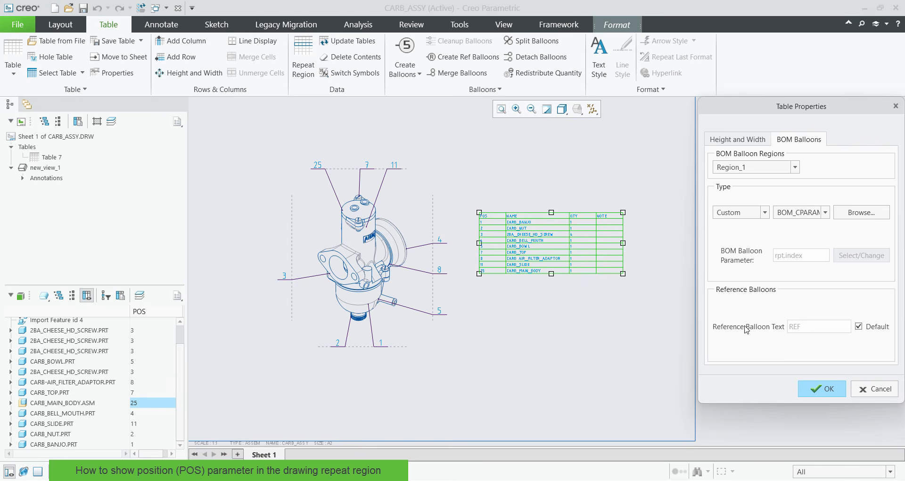
click(825, 389)
click(604, 332)
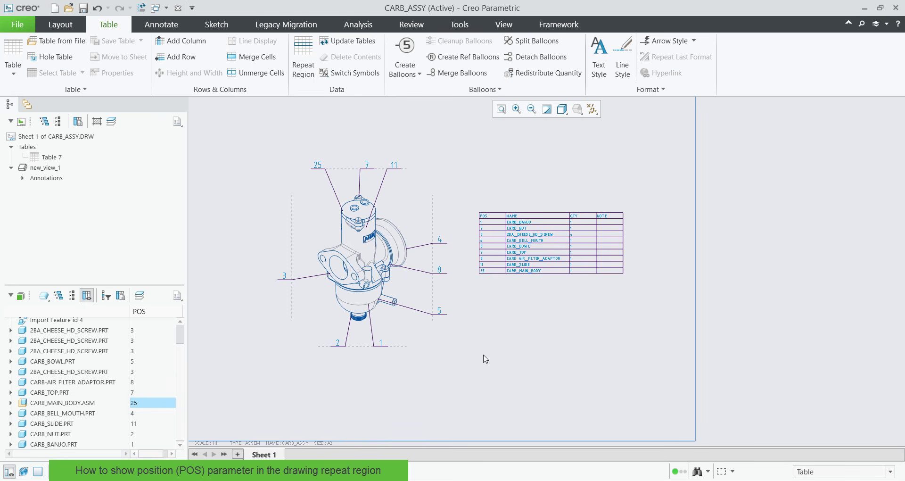
- Examine the balloons of the main body and bell mouth and compare their numbers with the table's POS column
click(317, 165)
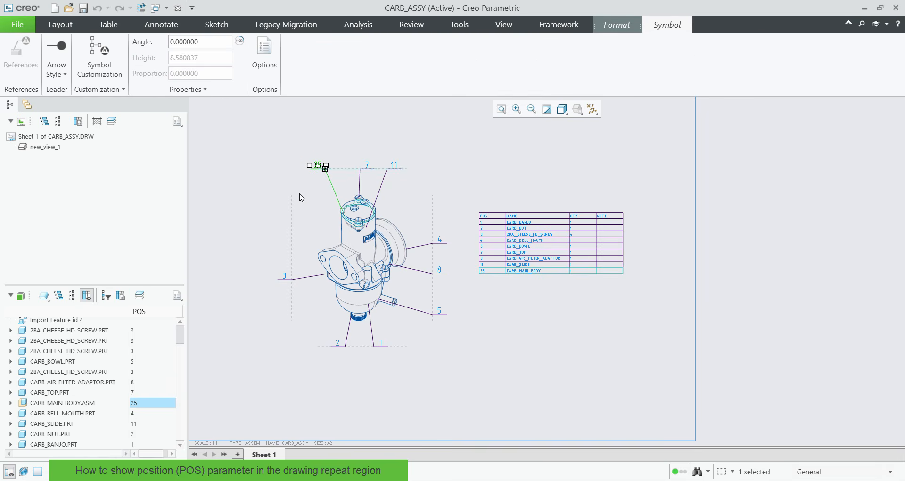
scroll(476, 275, down, 5)
scroll(594, 307, up, 3)
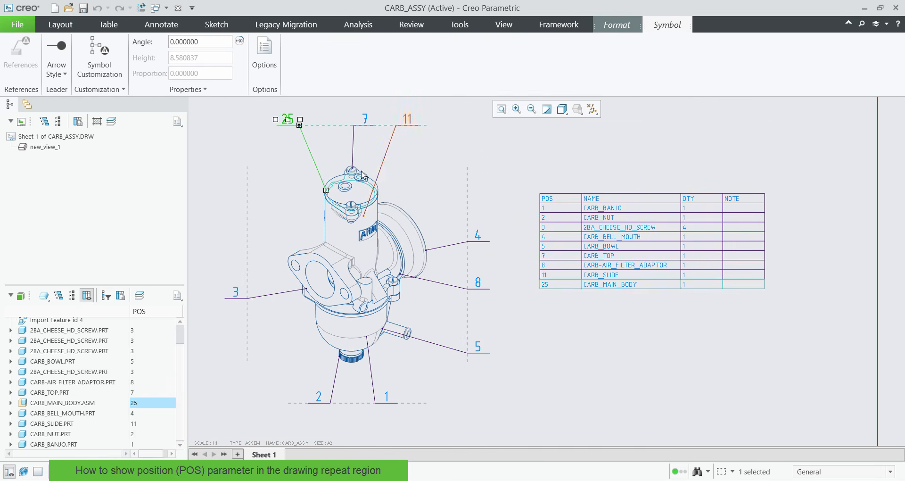
scroll(549, 294, down, 4)
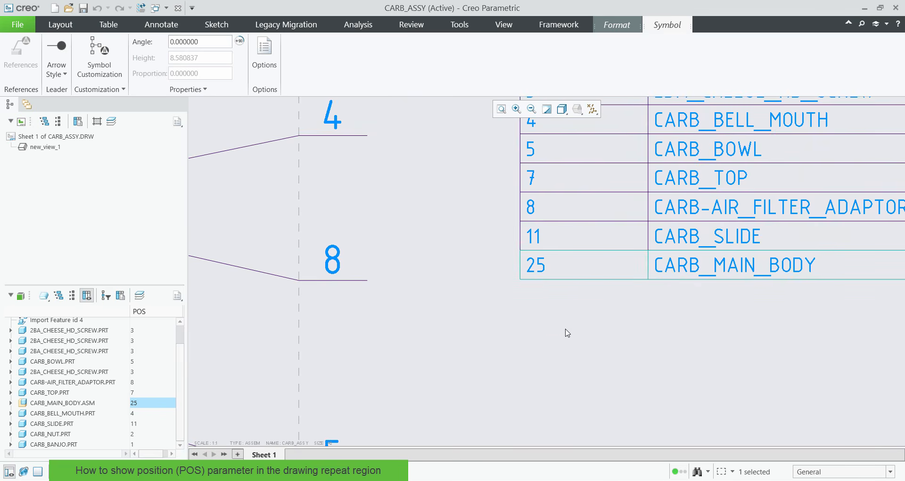
scroll(552, 334, up, 1)
click(513, 347)
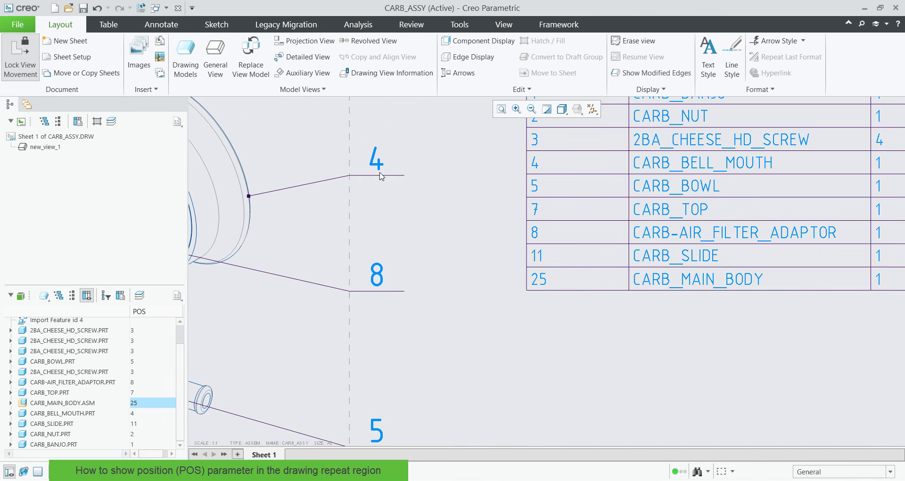
click(380, 170)
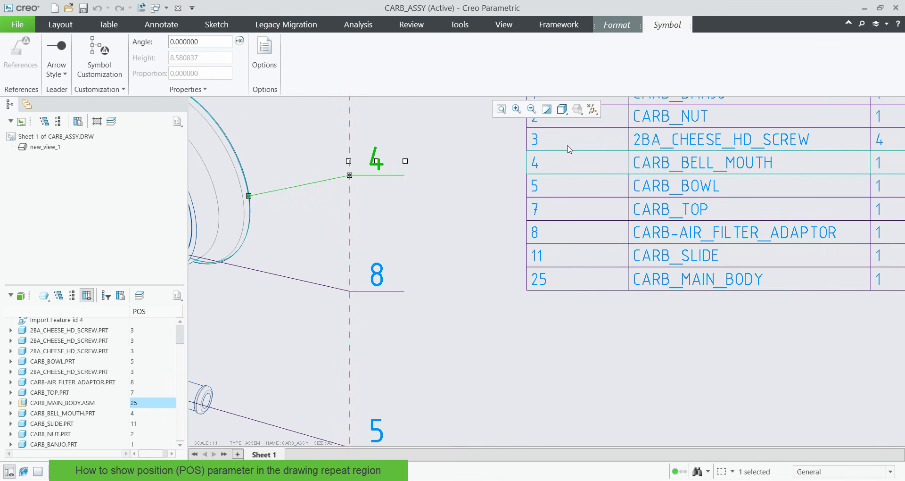
click(534, 189)
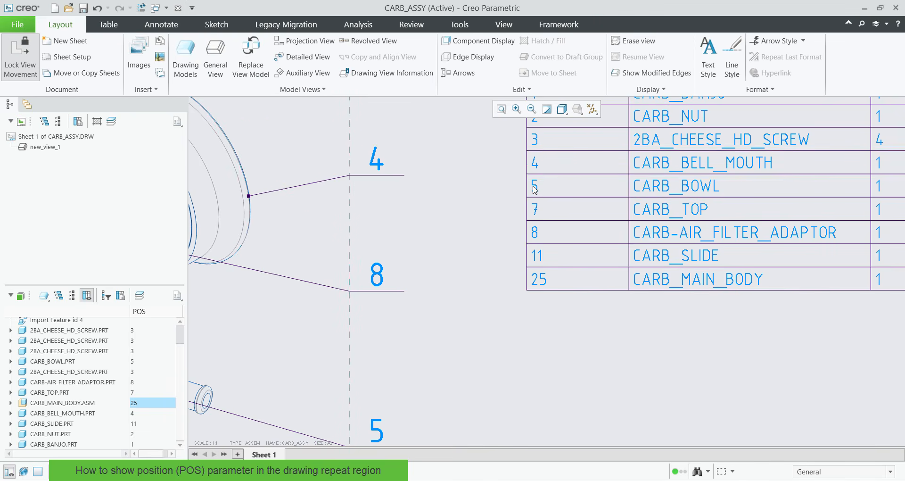
key(ctrl+d)
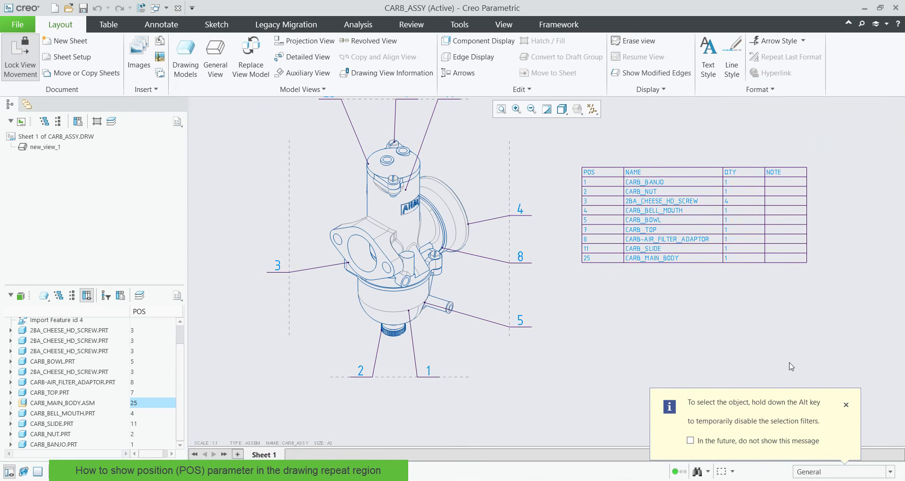
click(845, 404)
scroll(668, 337, down, 2)
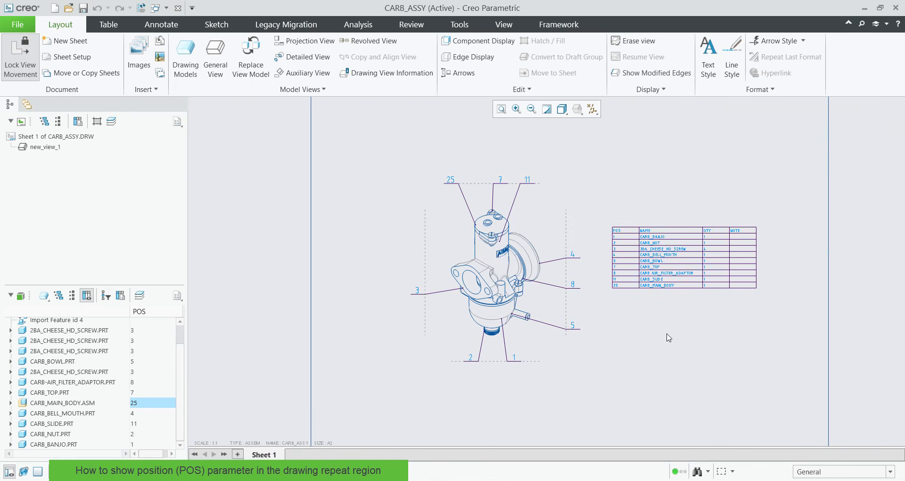
- Set the POS parameter of CARB_MAIN_BODY.ASM to 12 in the model tree and update the drawing tables
click(145, 404)
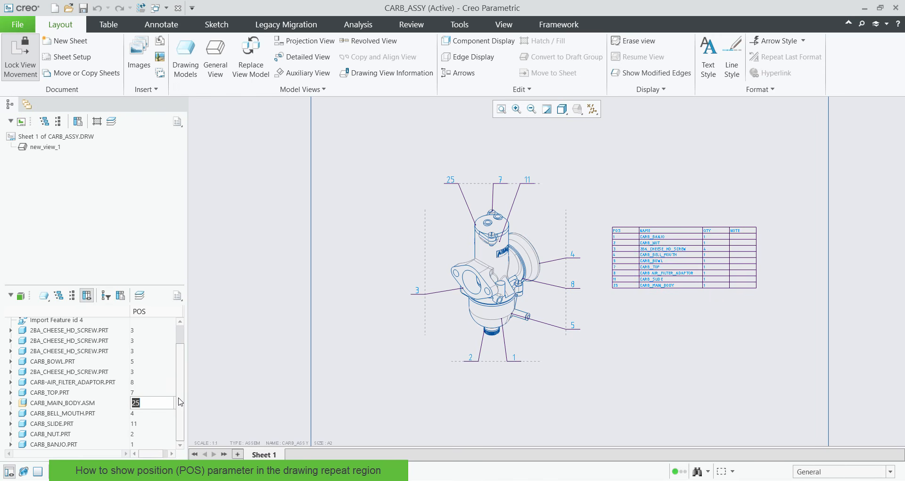
text(12)
key(Return)
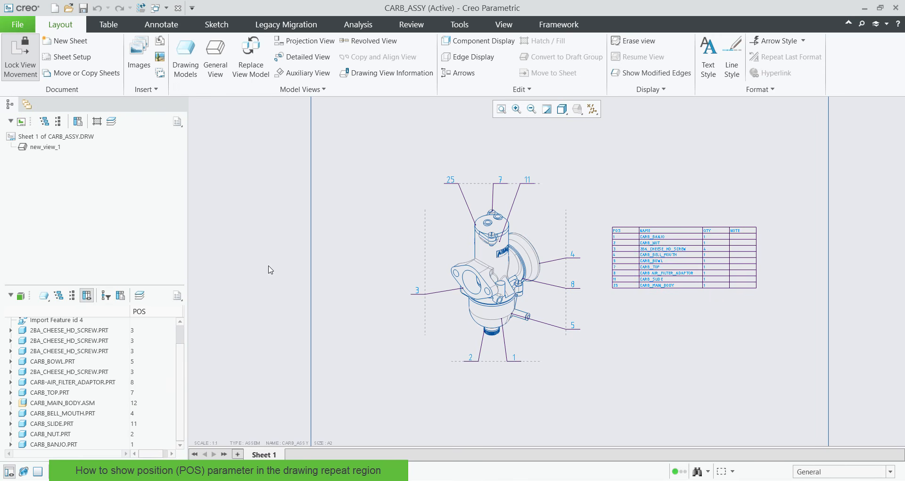
click(108, 24)
click(346, 41)
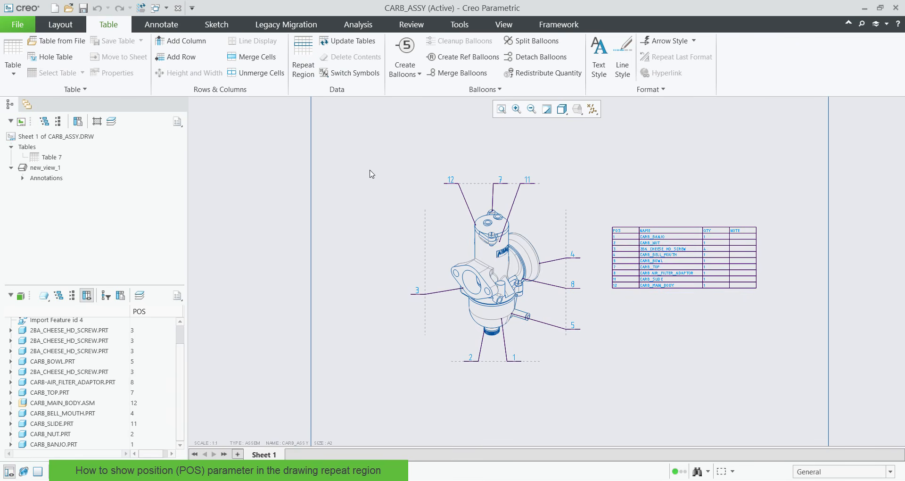
- Examine the updated parts table and compare its POS numbers with the balloons on the carburetor view
scroll(595, 255, down, 3)
scroll(735, 332, down, 2)
middle_drag(682, 365, 588, 382)
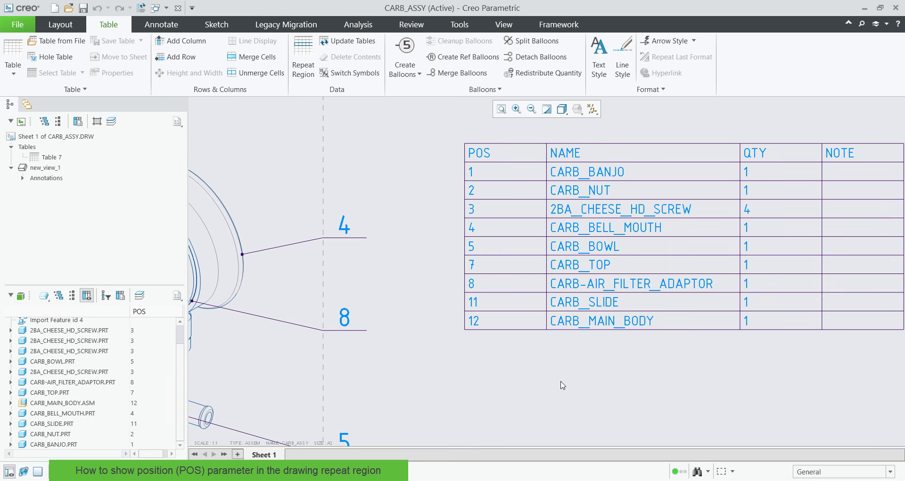
scroll(562, 383, up, 4)
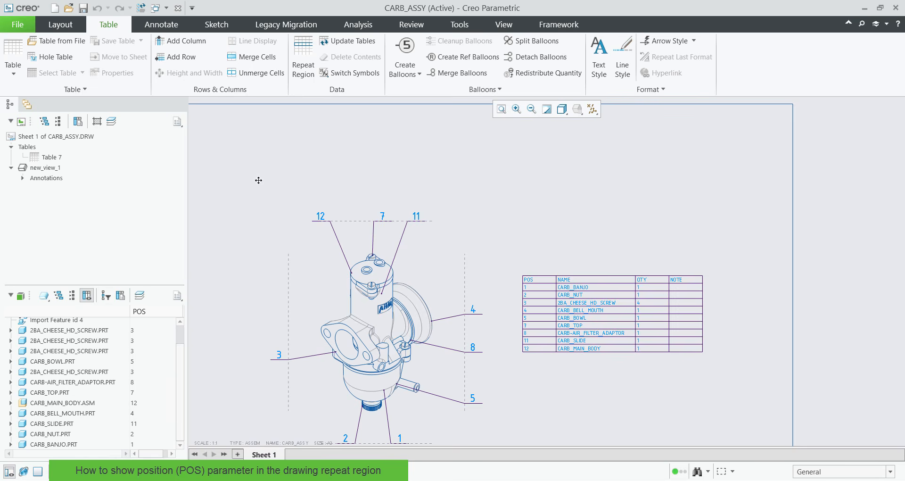
middle_drag(248, 192, 288, 133)
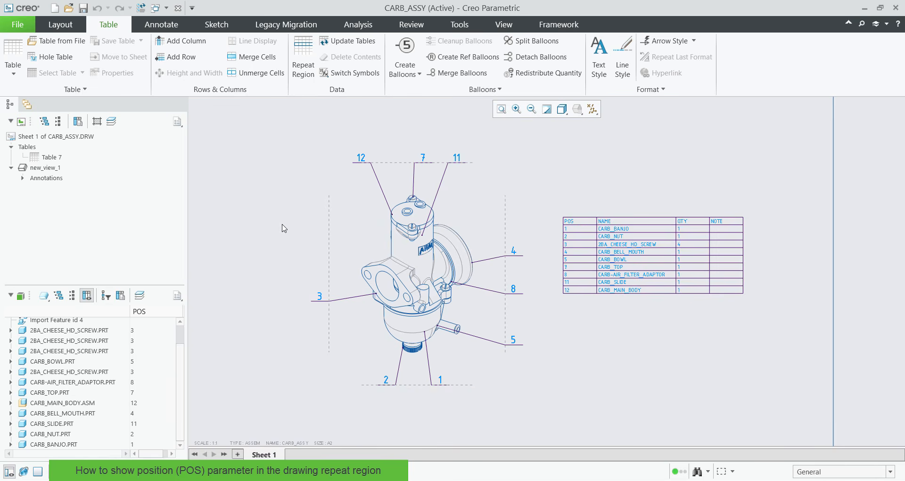
- Open the CARB_ASSY.ASM assembly from the drawing's model tree and show the POS Manager page in the embedded browser
scroll(181, 340, up, 1)
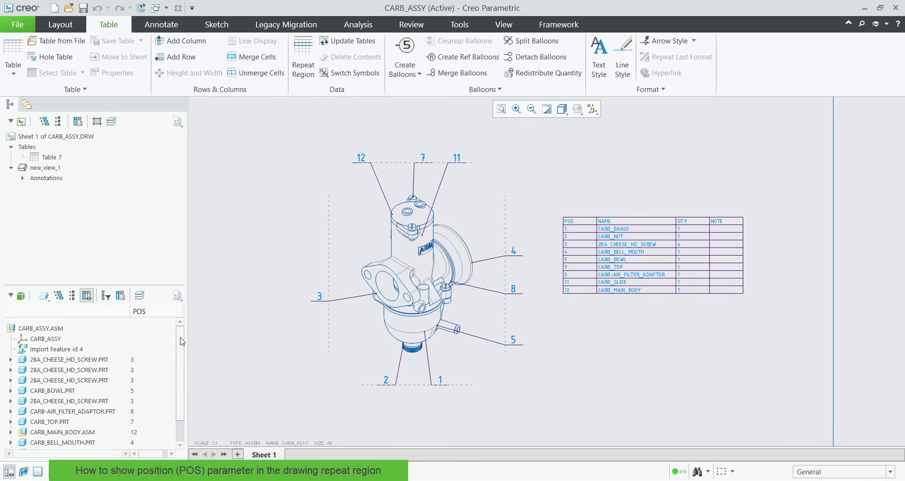
scroll(182, 340, down, 1)
click(52, 323)
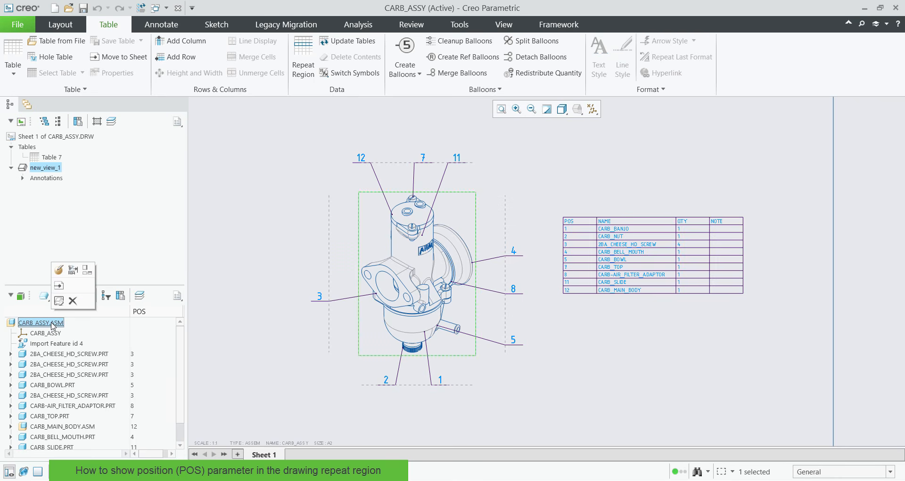
right_click(53, 326)
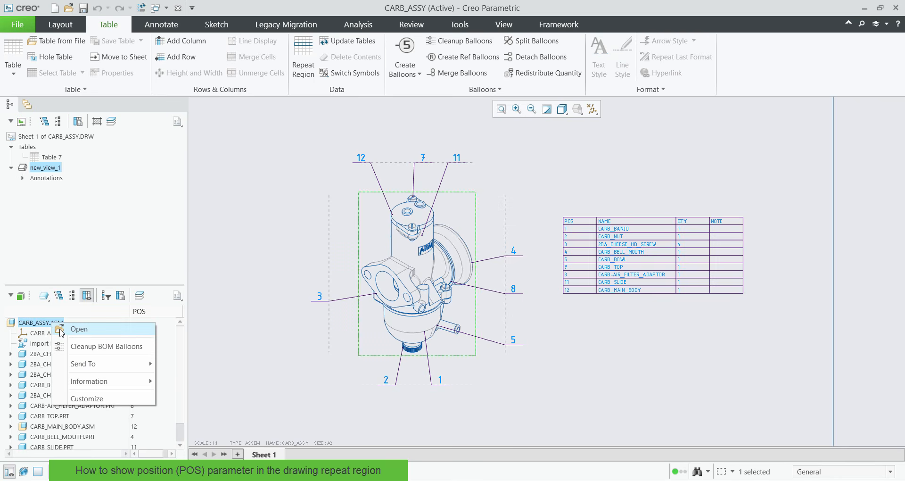
click(62, 330)
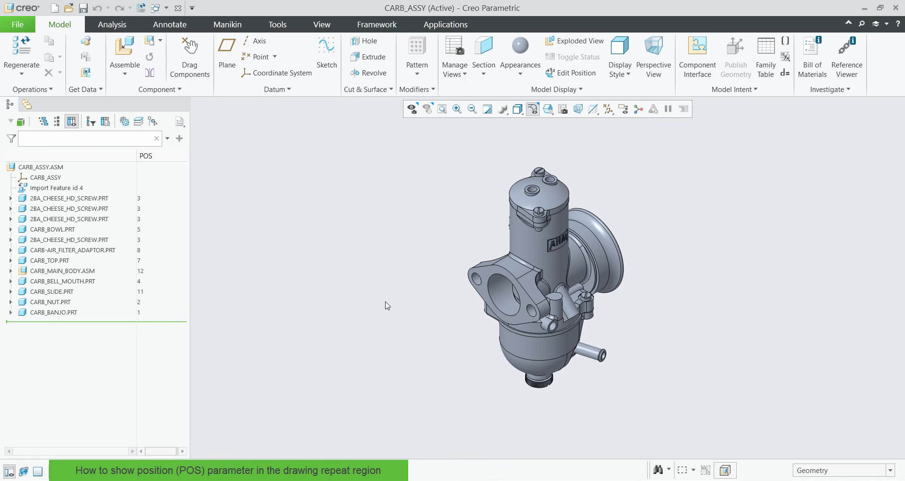
click(24, 472)
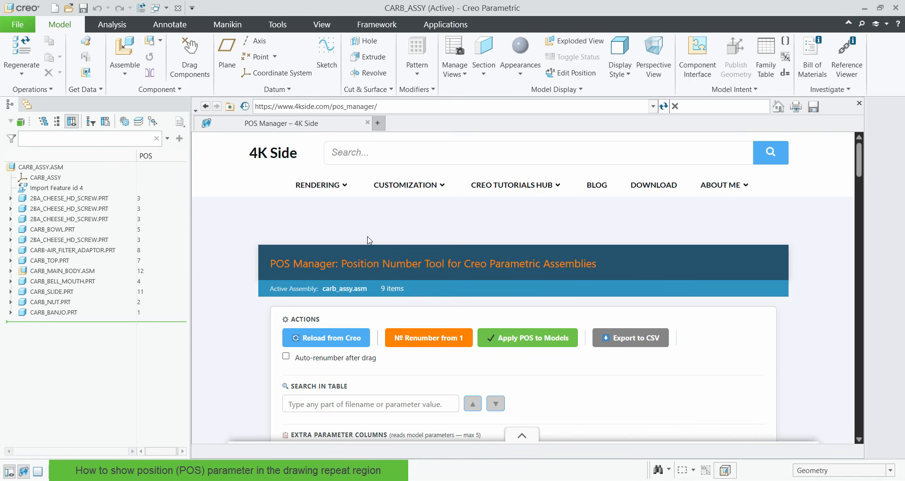
- Reload the active assembly's components from Creo into POS Manager and review the listed POS numbers
scroll(530, 323, down, 4)
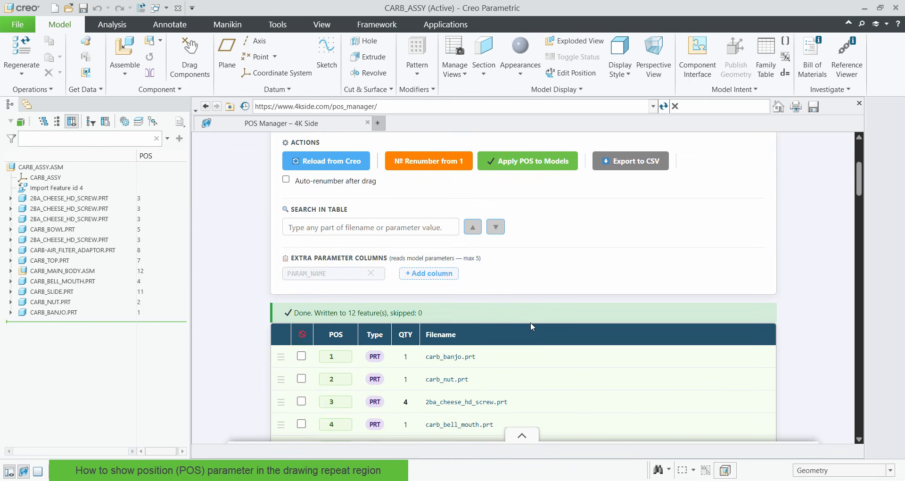
scroll(530, 325, up, 1)
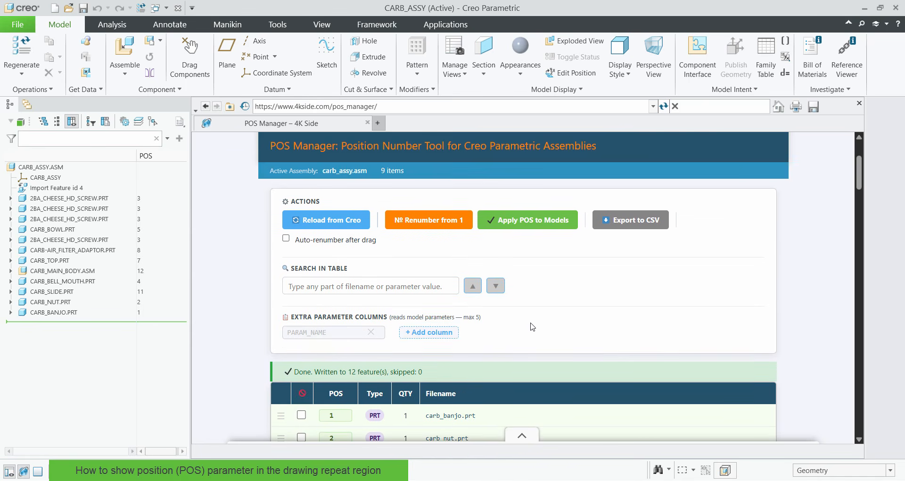
scroll(532, 326, up, 1)
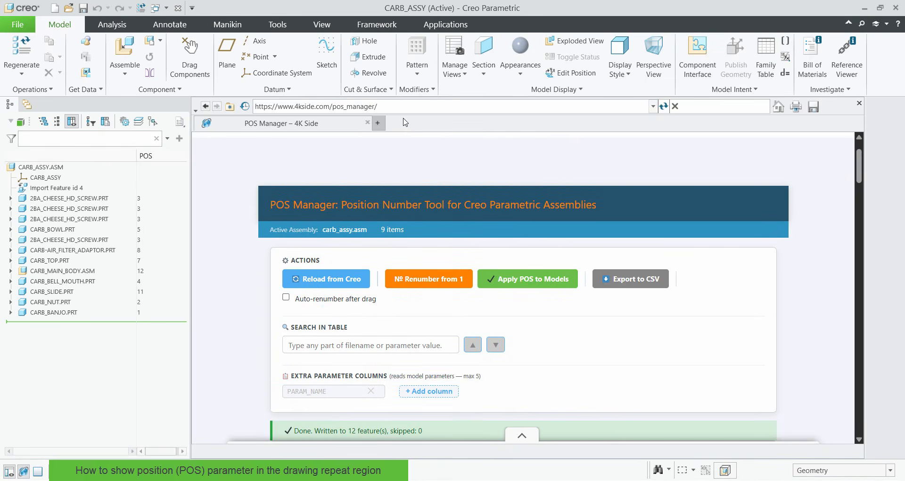
drag(396, 104, 234, 105)
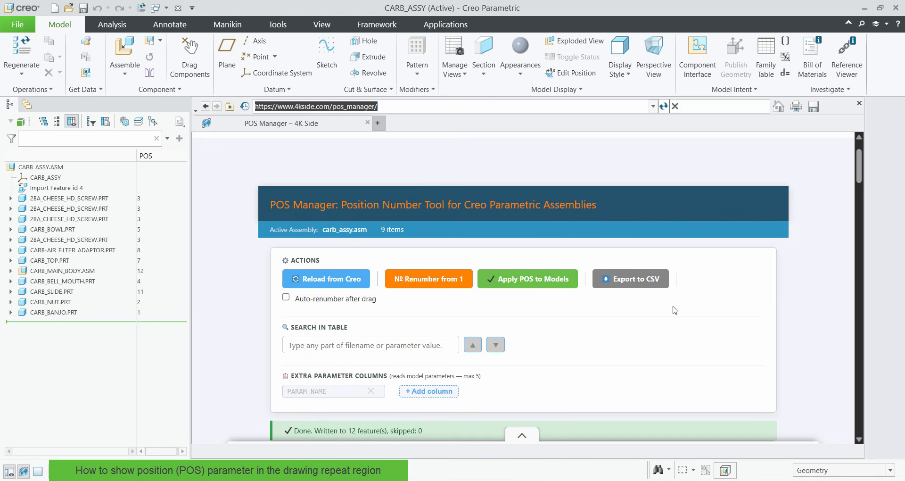
click(343, 279)
scroll(515, 329, down, 5)
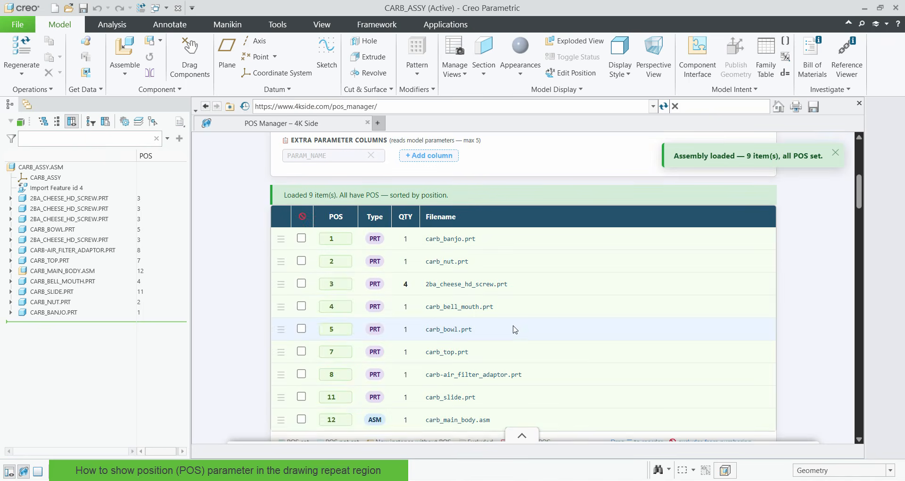
scroll(515, 329, down, 1)
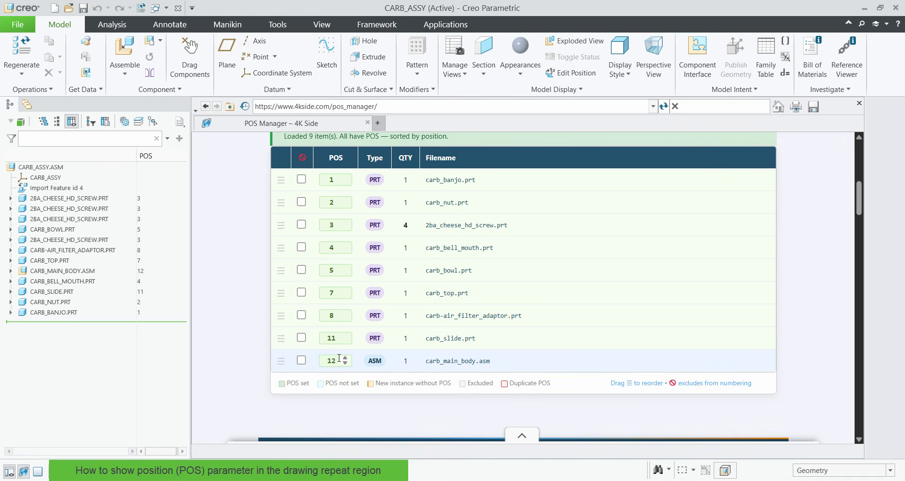
- Enable automatic renumbering after reordering in POS Manager and move carb_slide.prt directly above carb_bowl.prt
scroll(519, 329, up, 3)
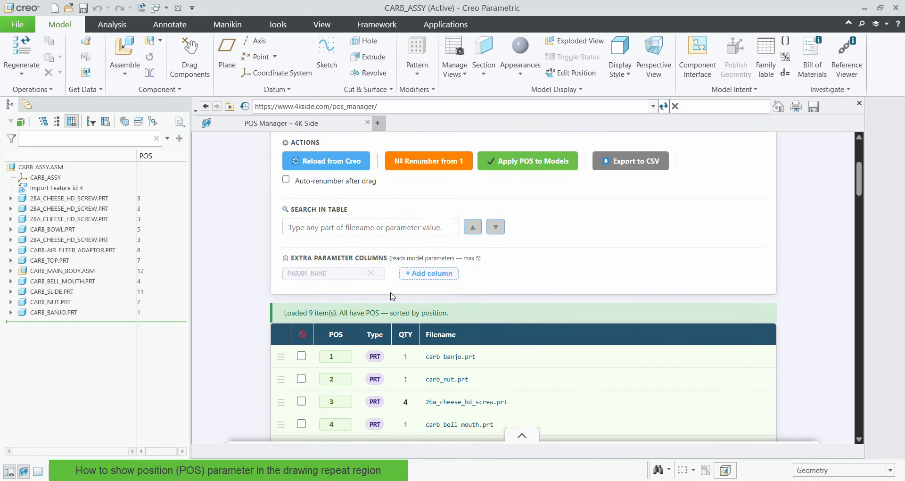
click(286, 180)
scroll(513, 285, down, 3)
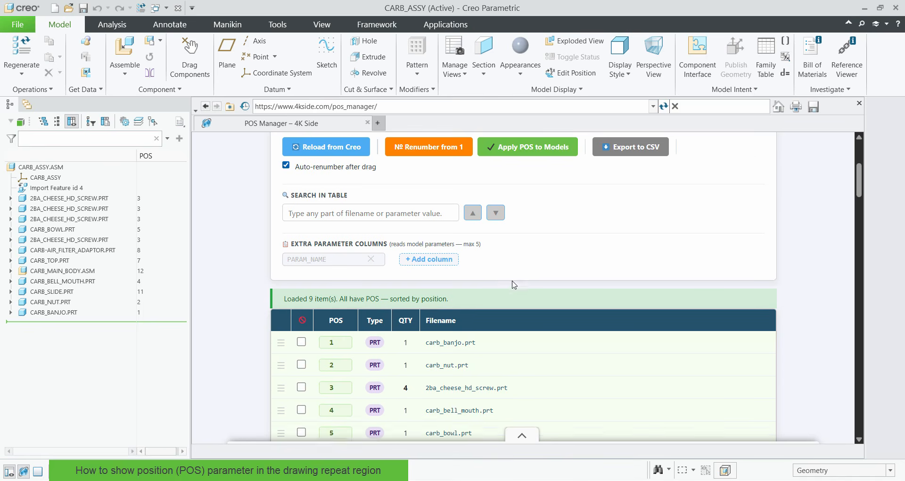
drag(281, 338, 282, 268)
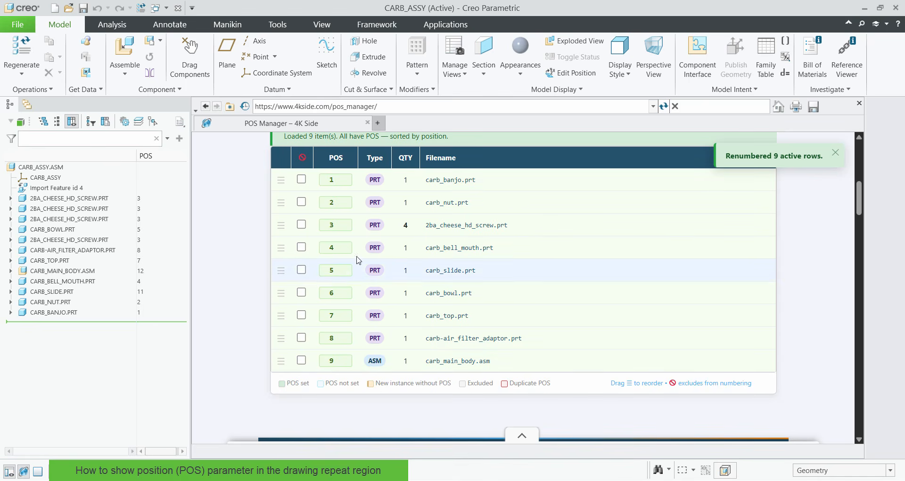
- Apply the renumbered POS values to the models and regenerate the assembly
scroll(533, 297, up, 3)
click(535, 163)
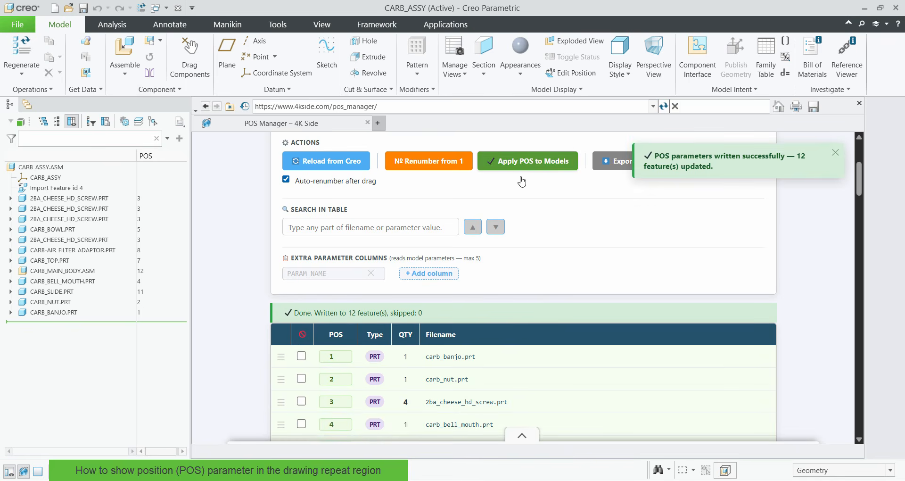
click(140, 8)
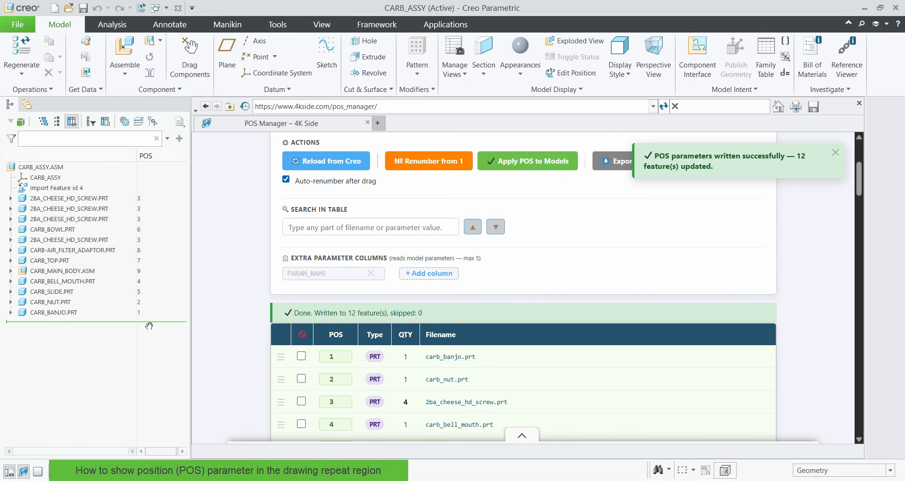
- Switch to the CARB_ASSY.DRW drawing and temporarily display the report symbols behind the table cells and balloons
click(166, 8)
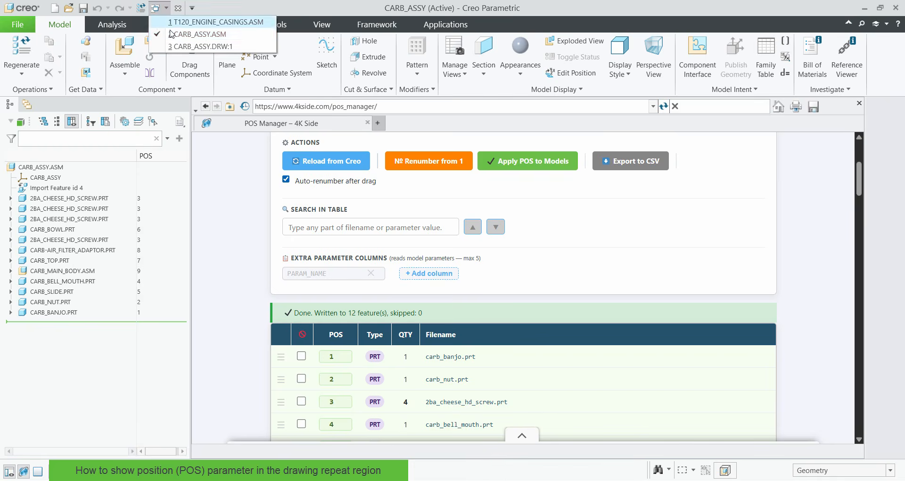
click(198, 46)
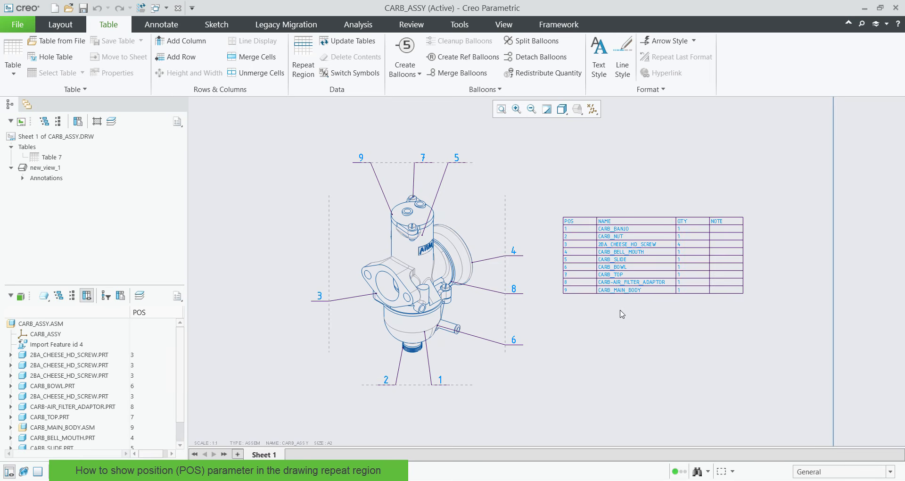
click(351, 74)
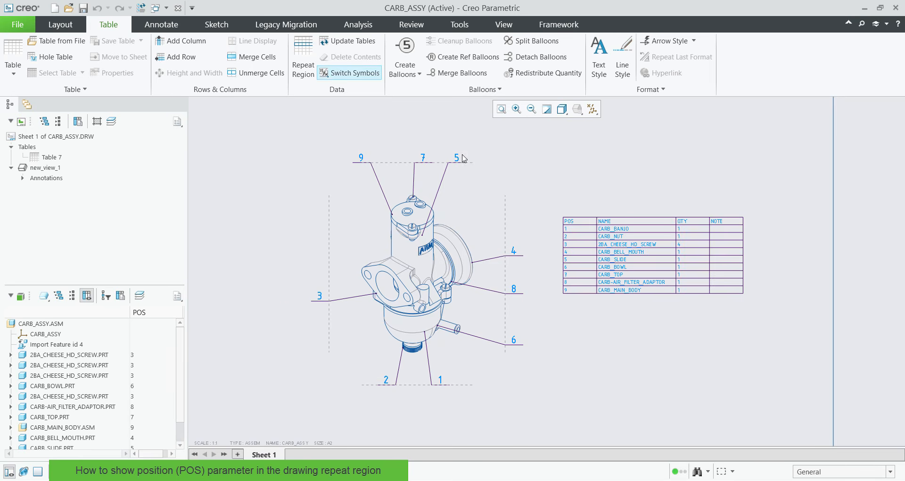
scroll(594, 231, down, 5)
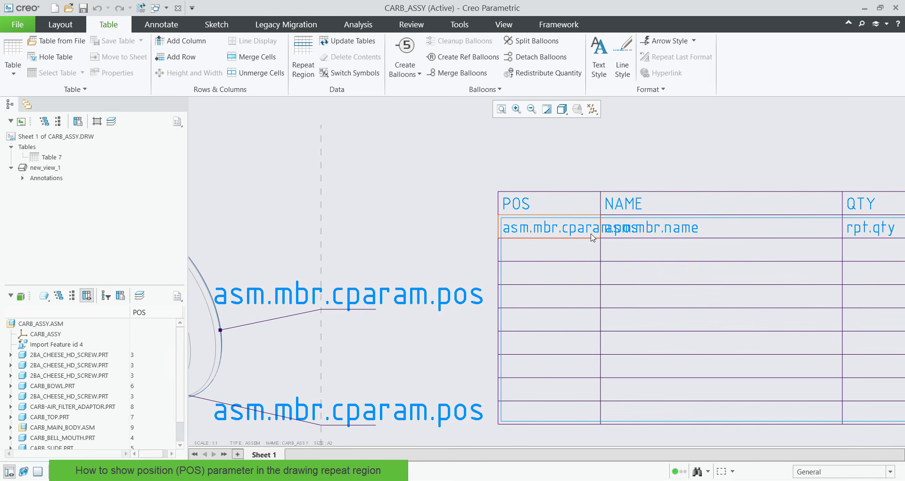
scroll(589, 255, up, 3)
click(351, 73)
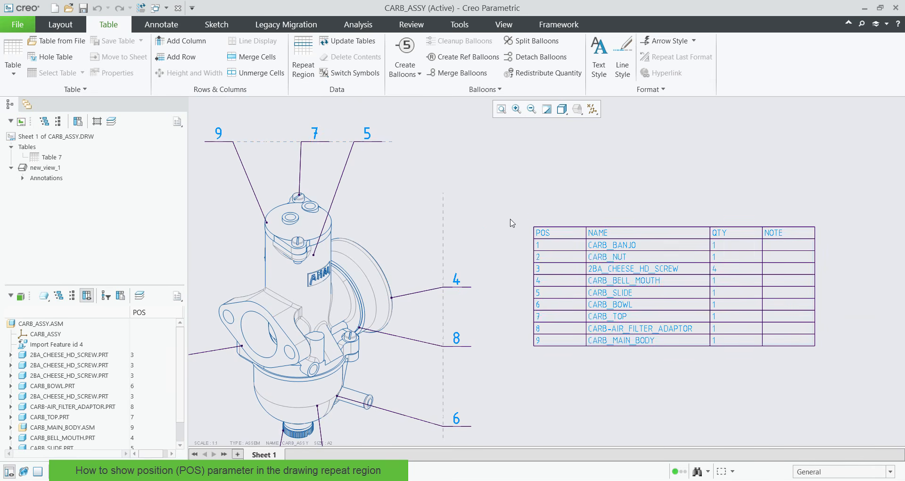
scroll(434, 150, up, 4)
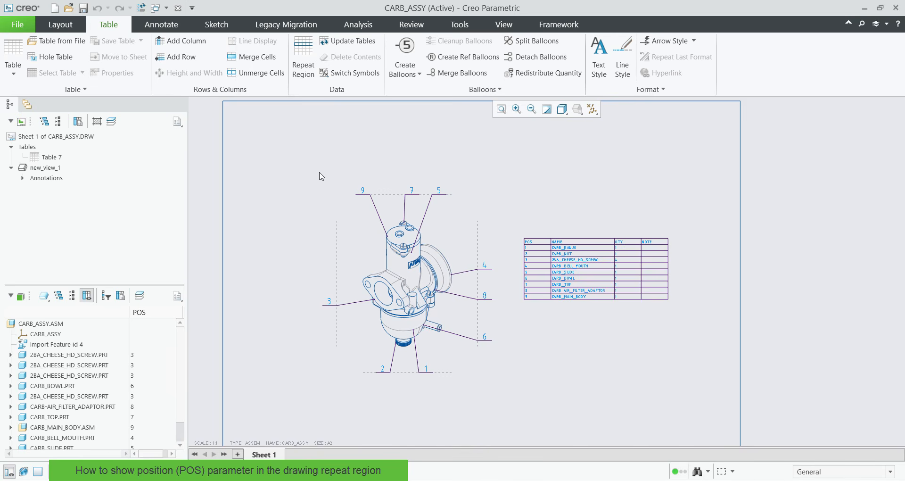
- Return to CARB_ASSY.ASM and read POS Manager's feature and requirements descriptions, closing the embedded browser when finished
click(156, 8)
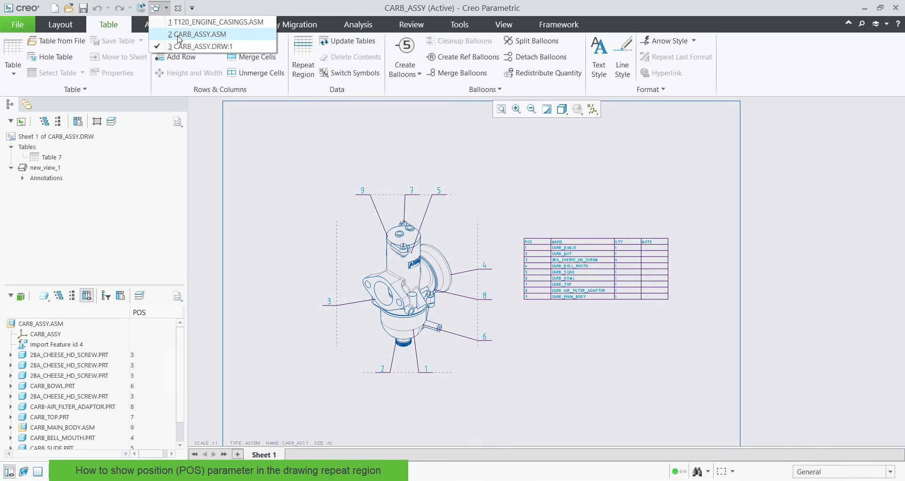
click(178, 35)
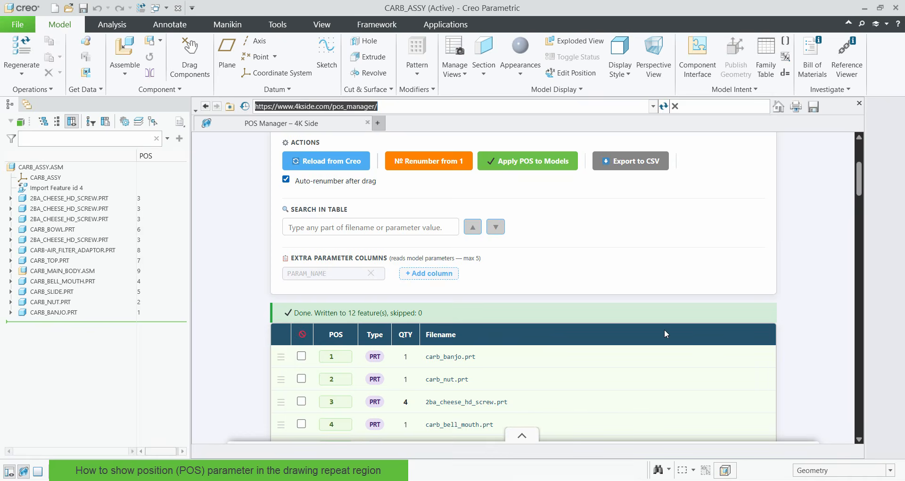
scroll(565, 325, down, 8)
scroll(566, 326, down, 3)
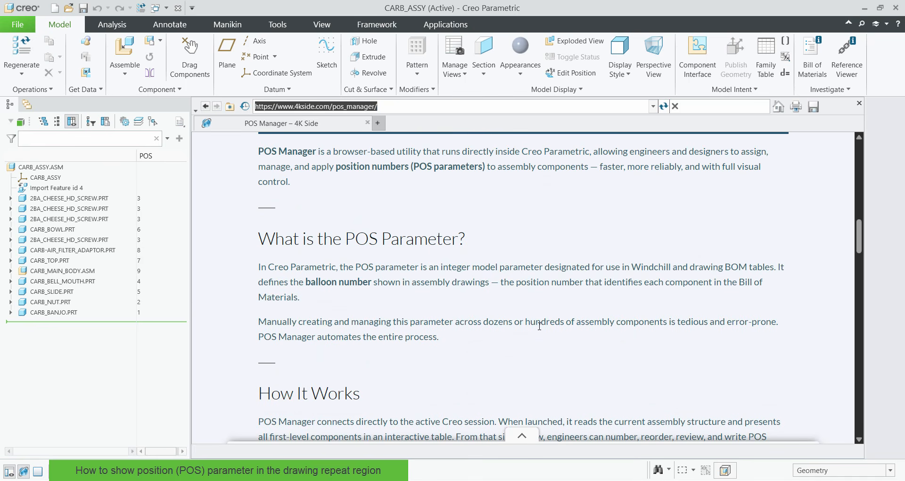
scroll(538, 325, down, 15)
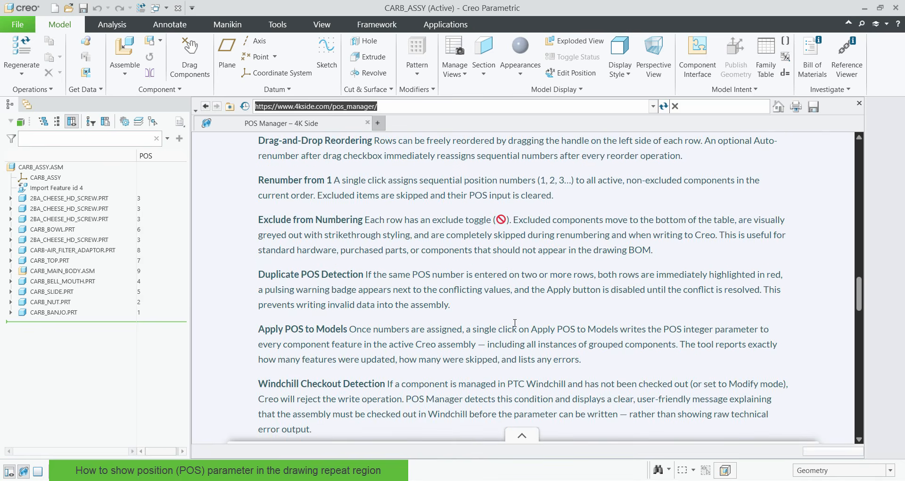
scroll(515, 322, down, 15)
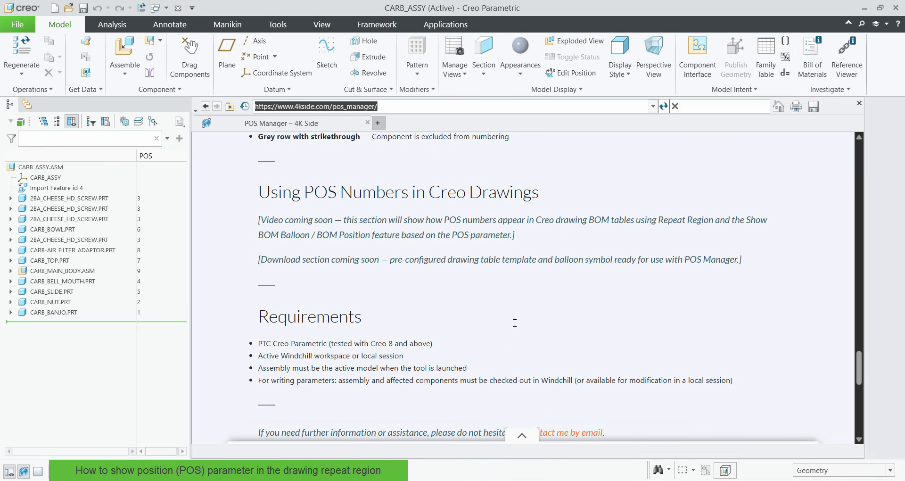
scroll(515, 323, down, 5)
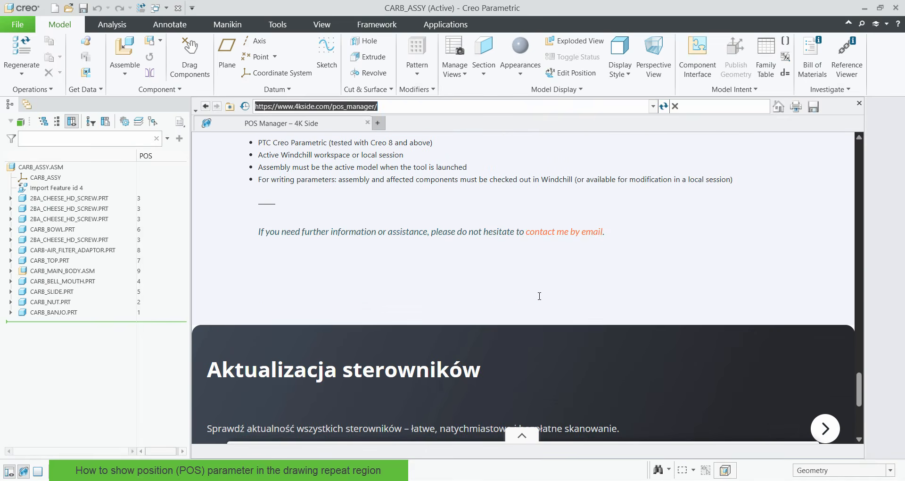
scroll(539, 296, up, 15)
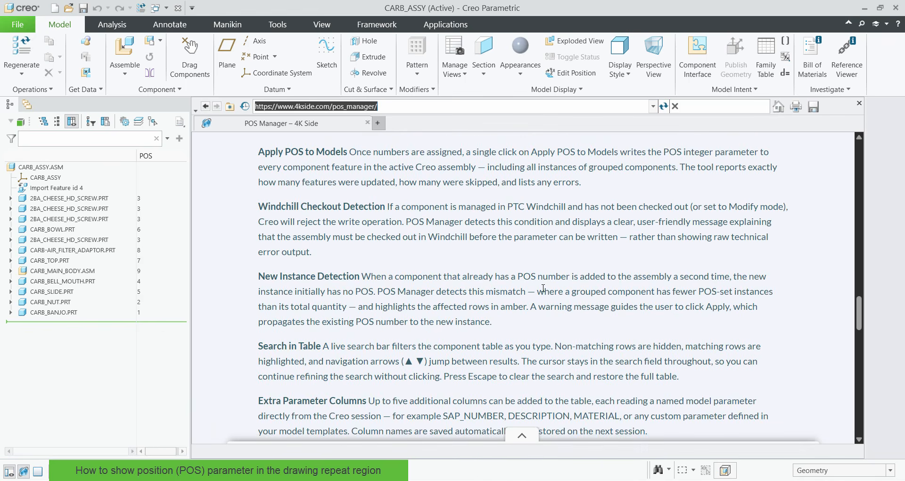
click(858, 103)
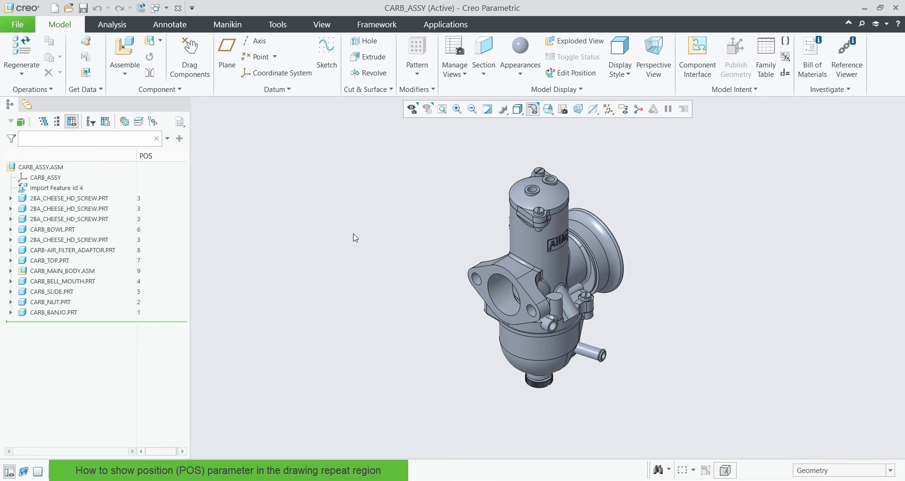